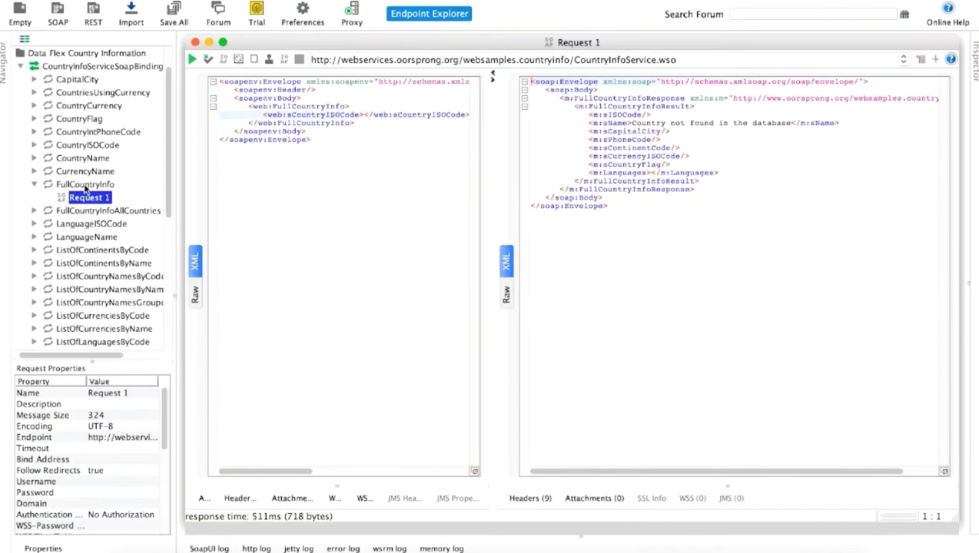
# Submit the SoapUI request with country code US to get its full country info
pyautogui.click(363, 114)
pyautogui.write('US')
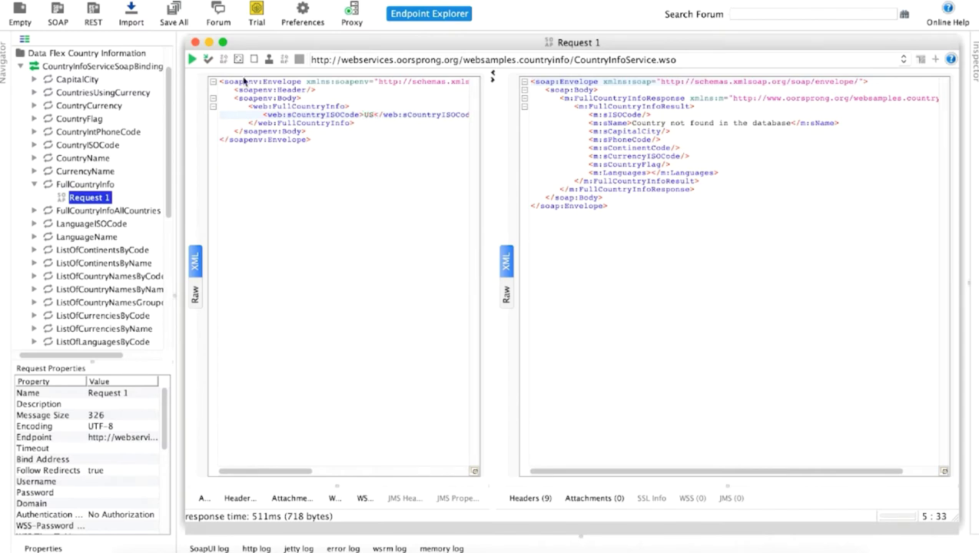
pyautogui.click(192, 59)
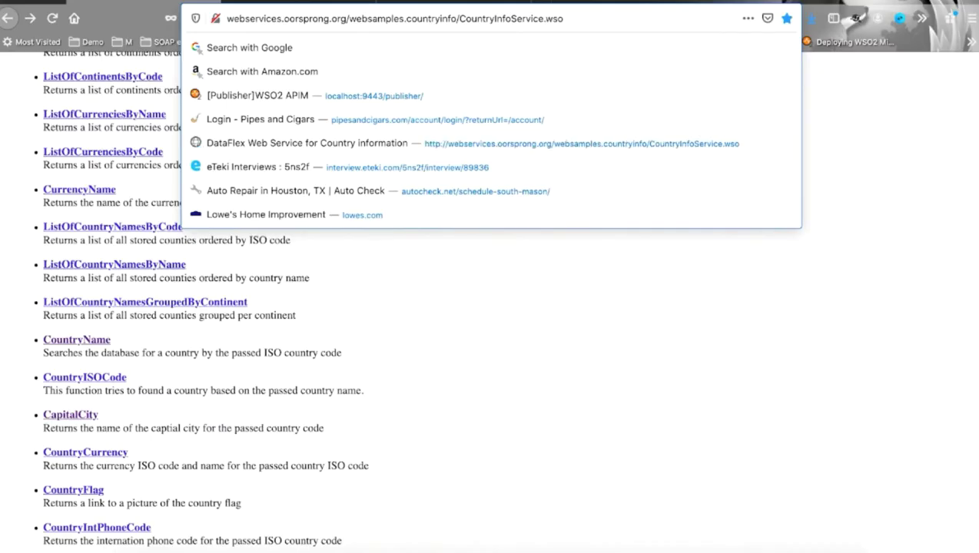
# Load the service's WSDL by appending ?wsdl to its URL and copy the address
pyautogui.write('?')
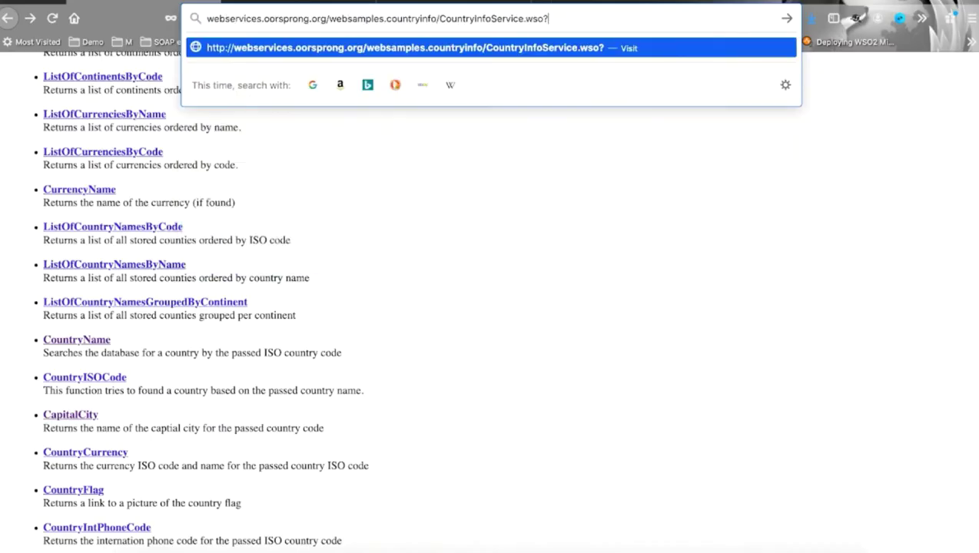
pyautogui.write('wsdl')
pyautogui.press('Return')
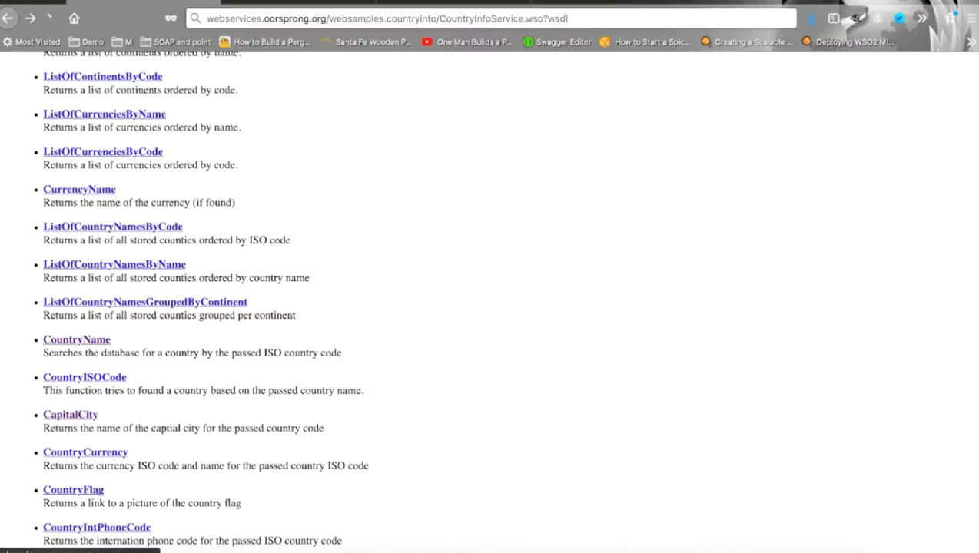
pyautogui.click(549, 16)
pyautogui.hotkey('ctrl', 'c')
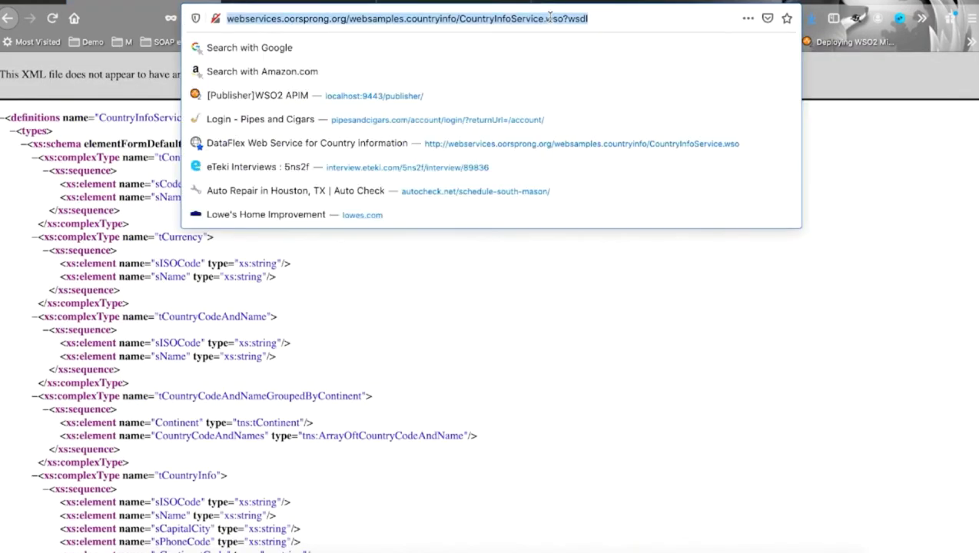
pyautogui.click(476, 1)
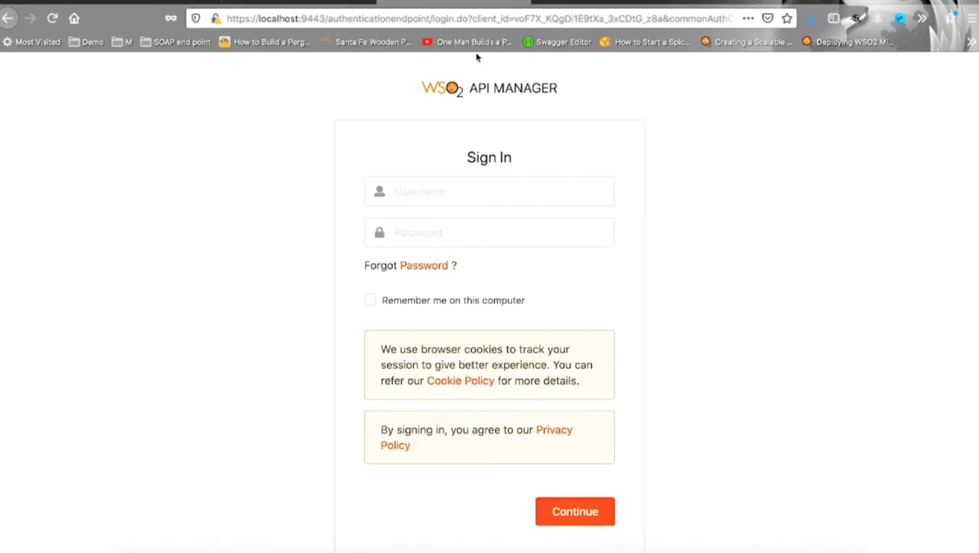
# Sign in to WSO2 API Manager with the admin username and password
pyautogui.click(444, 195)
pyautogui.write('admin')
pyautogui.press('Tab')
pyautogui.write('admin')
pyautogui.press('Return')
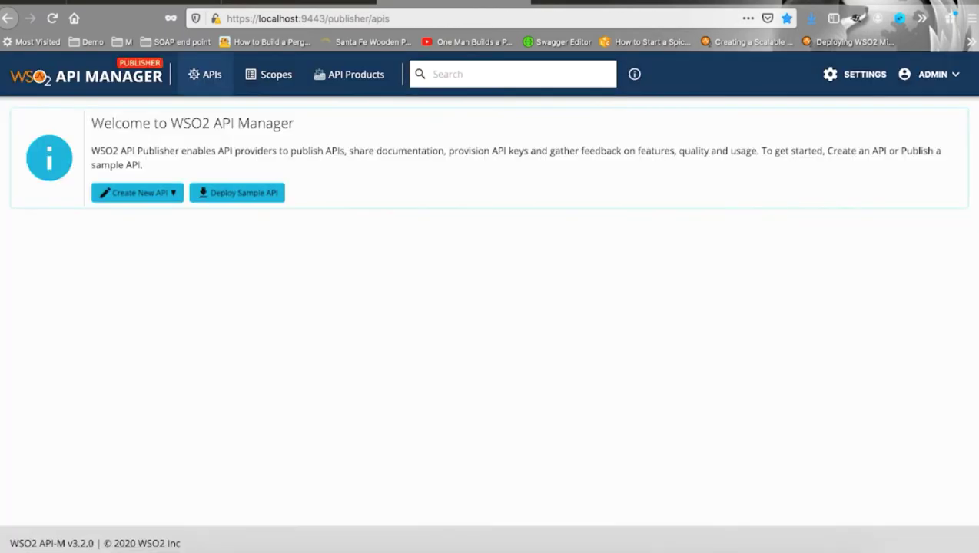
# Start a new API from a SOAP endpoint using the pasted CountryInfo WSDL URL
pyautogui.click(172, 194)
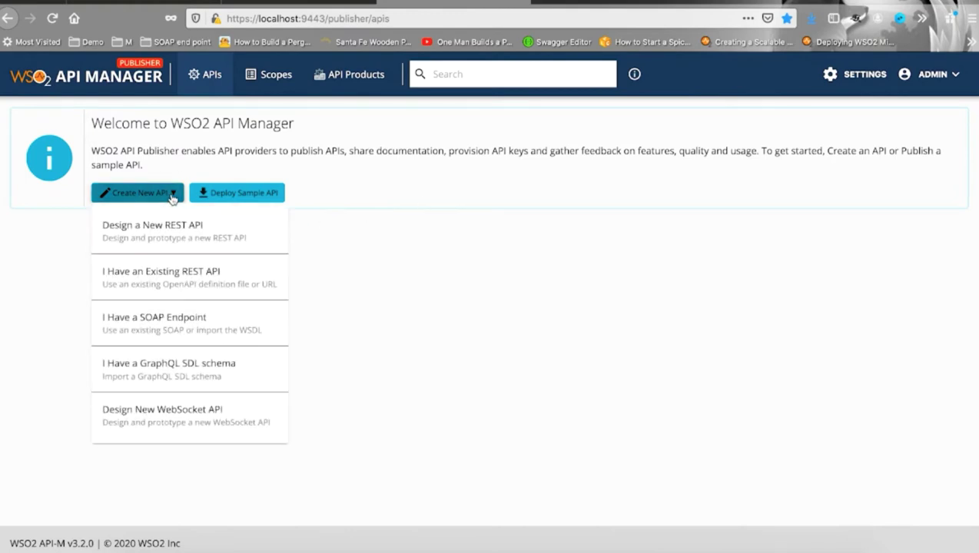
pyautogui.click(169, 322)
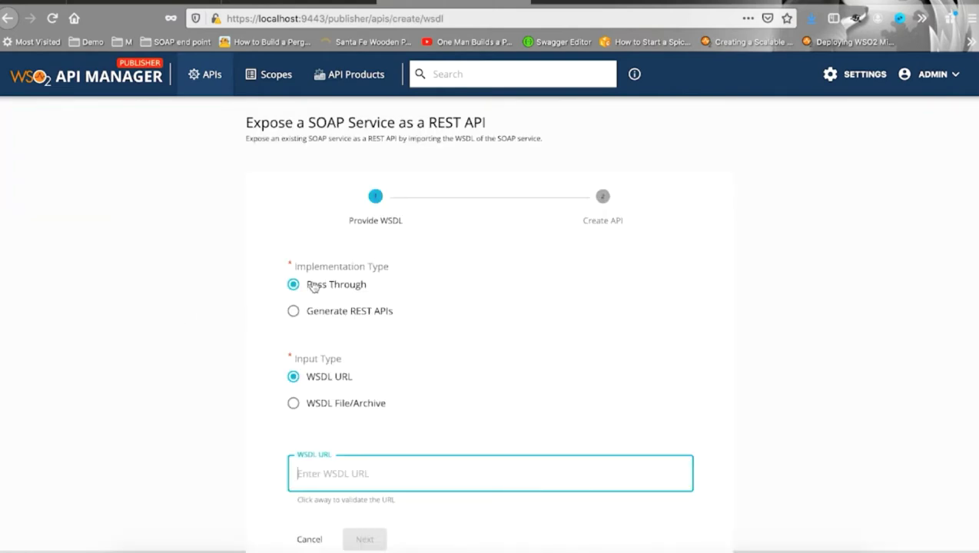
pyautogui.scroll(-1, 314, 287)
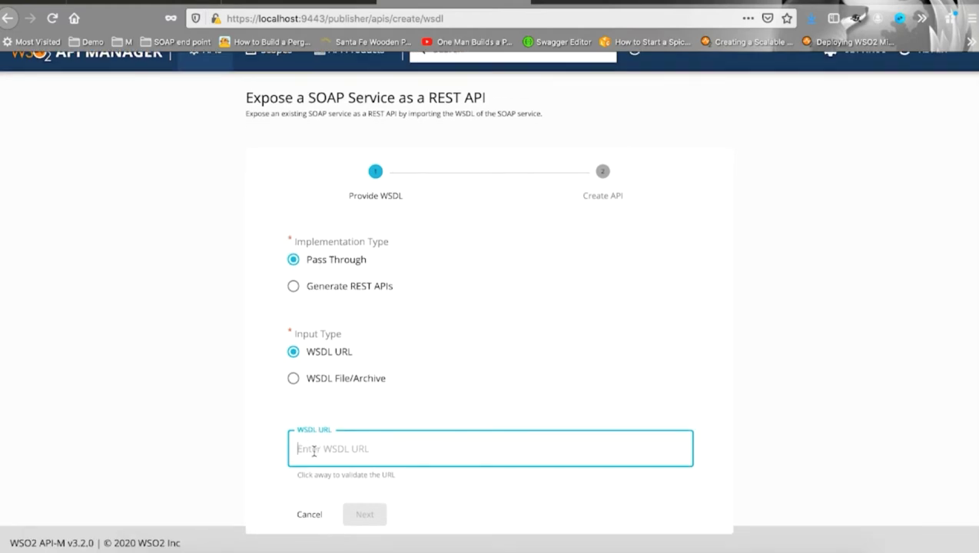
pyautogui.hotkey('ctrl', 'v')
pyautogui.click(384, 514)
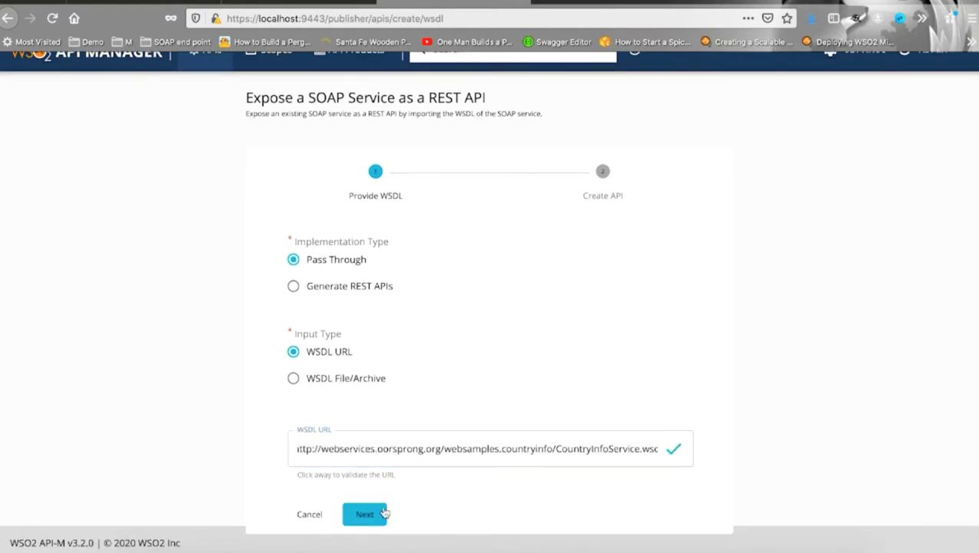
pyautogui.click(372, 516)
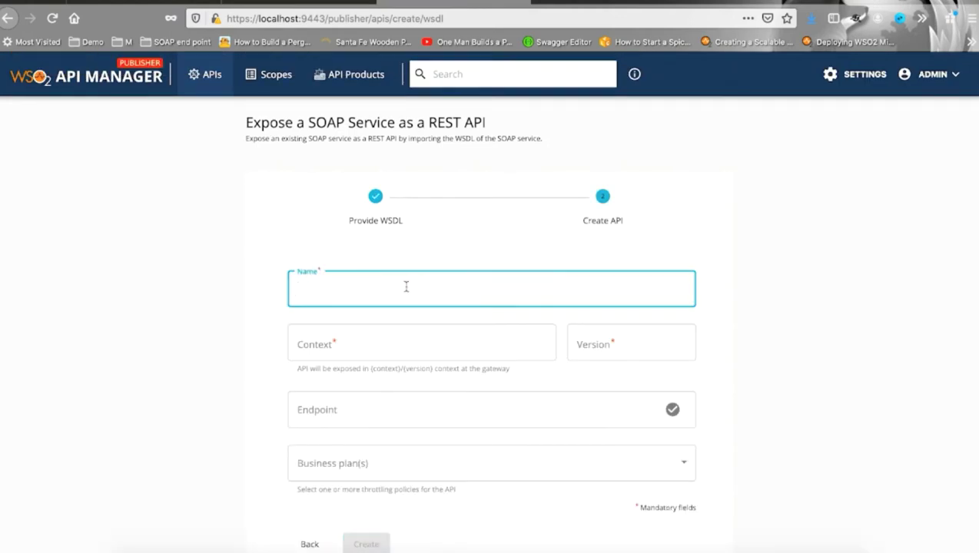
# Name the API SOAP_Country_Info, with context s_country, version 0.0.1 and the service endpoint
pyautogui.write('SOAP_Country_Info')
pyautogui.click(366, 346)
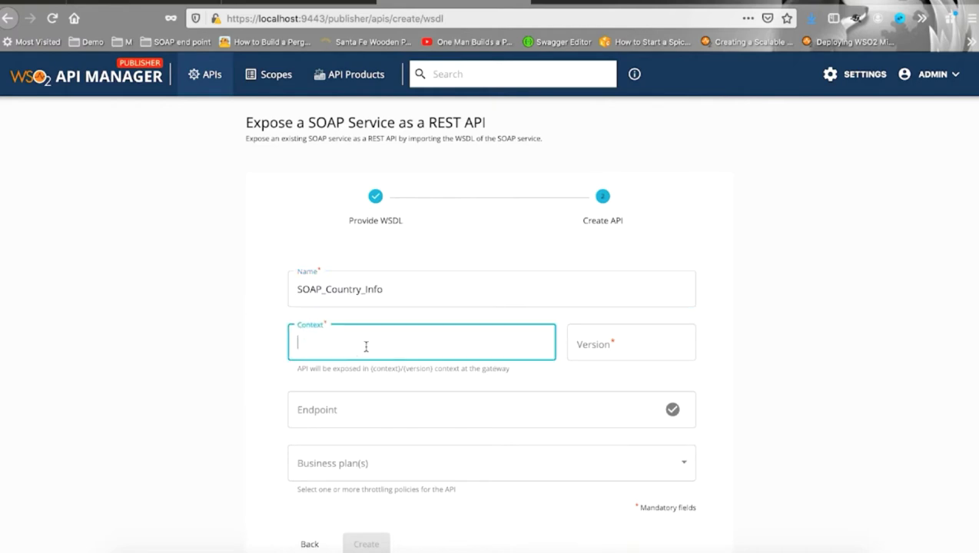
pyautogui.write('s_country')
pyautogui.press('Tab')
pyautogui.write('0.0.1')
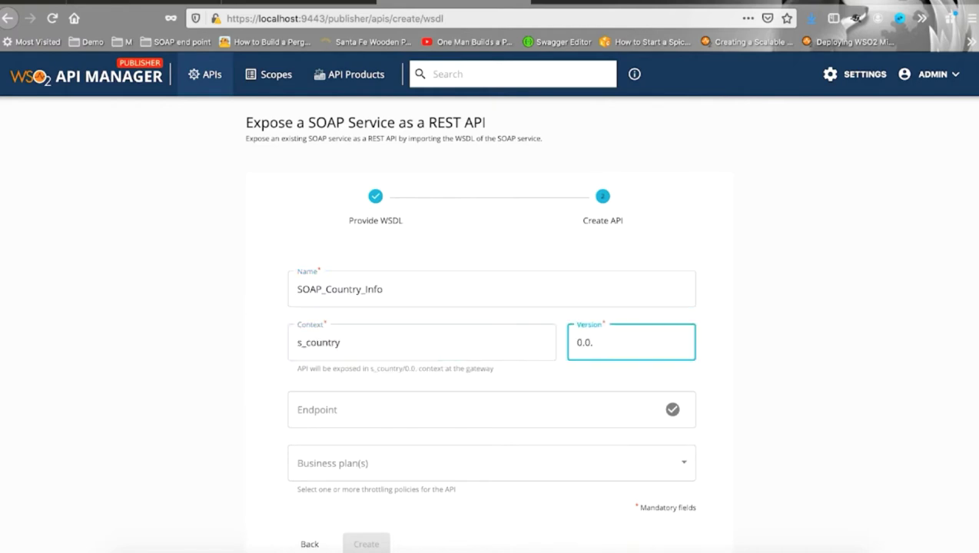
pyautogui.click(603, 407)
pyautogui.write('http://webservices.oorsprong.org/websamples.countryinfo/CountryInfoService.wso?WSDL')
# Give it the Unlimited business plan, then create and publish it
pyautogui.scroll(-1, 615, 461)
pyautogui.click(693, 438)
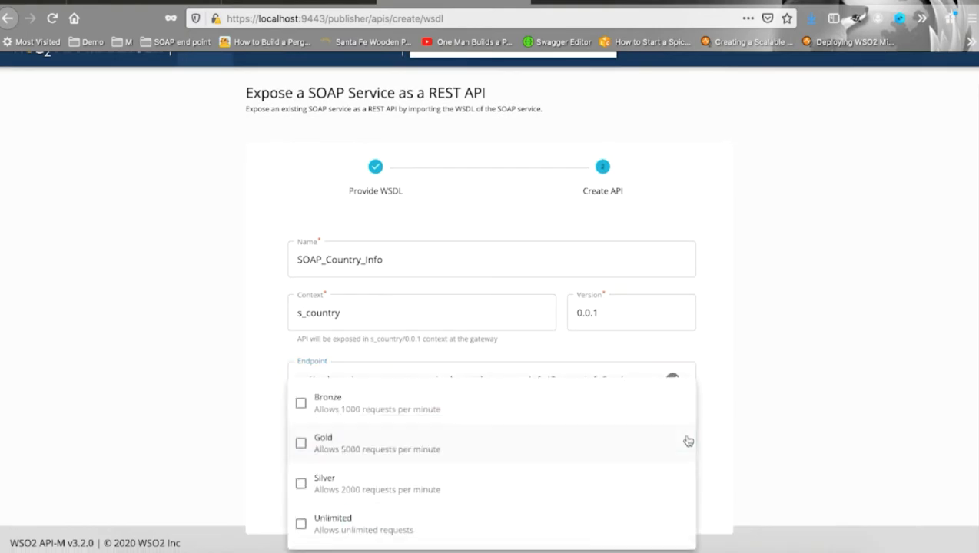
pyautogui.click(335, 517)
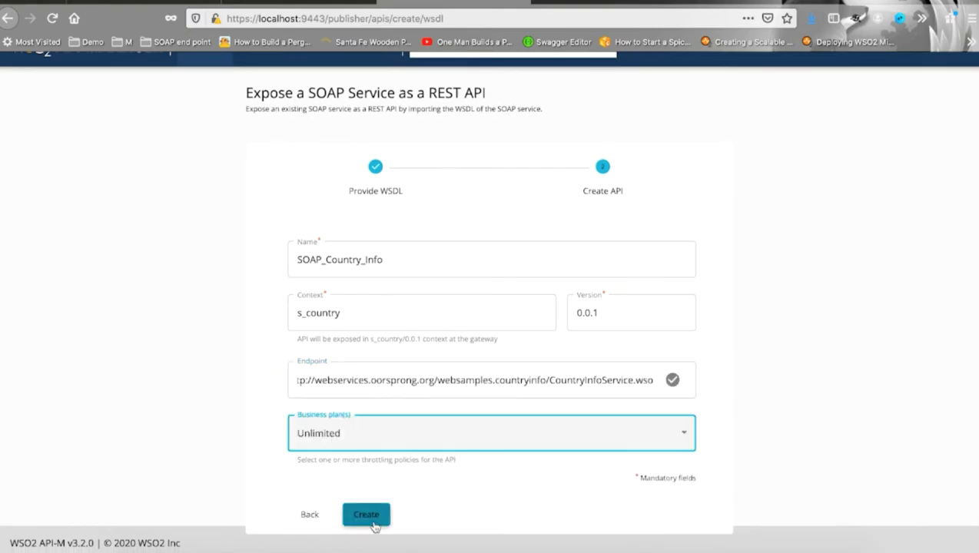
pyautogui.click(368, 516)
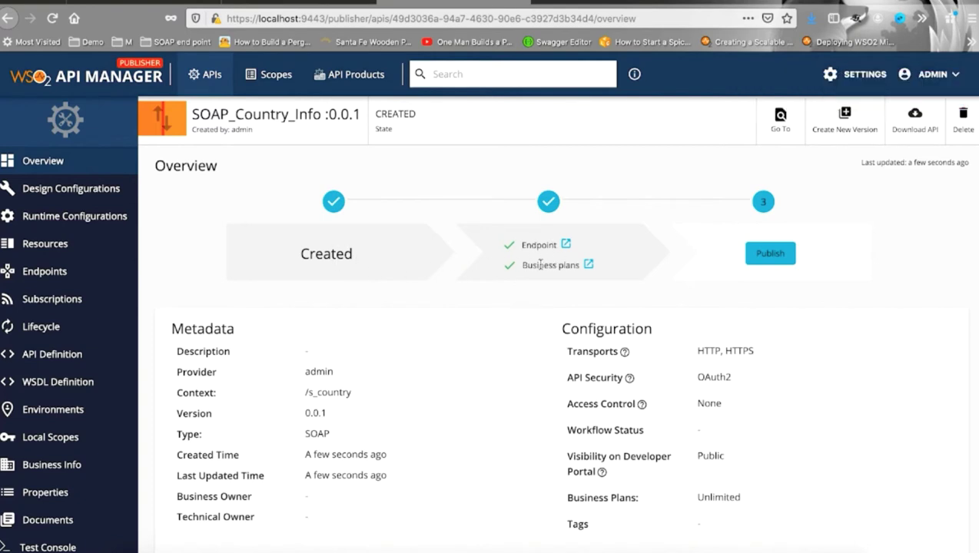
pyautogui.click(763, 254)
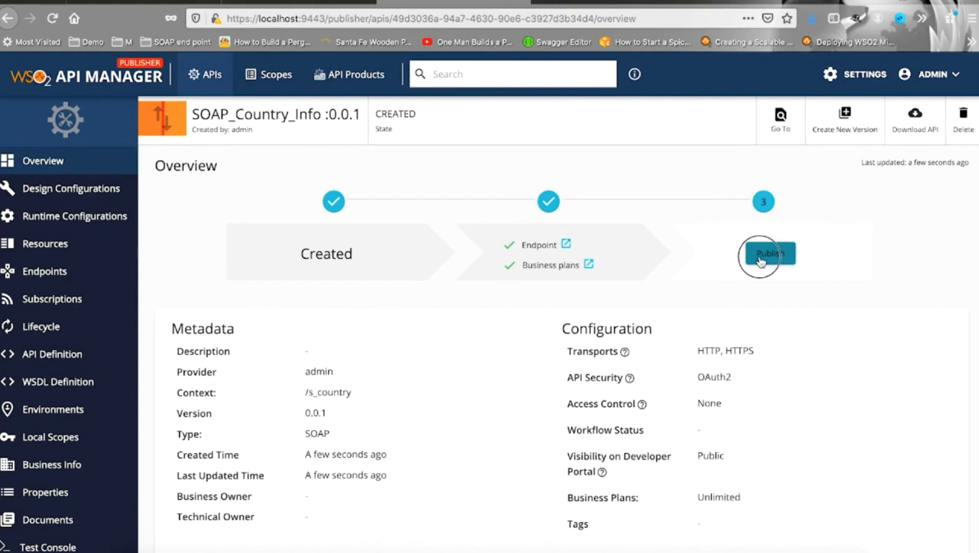
pyautogui.click(207, 80)
# Start another API that generates REST resources from the pasted CountryInfo WSDL
pyautogui.click(178, 128)
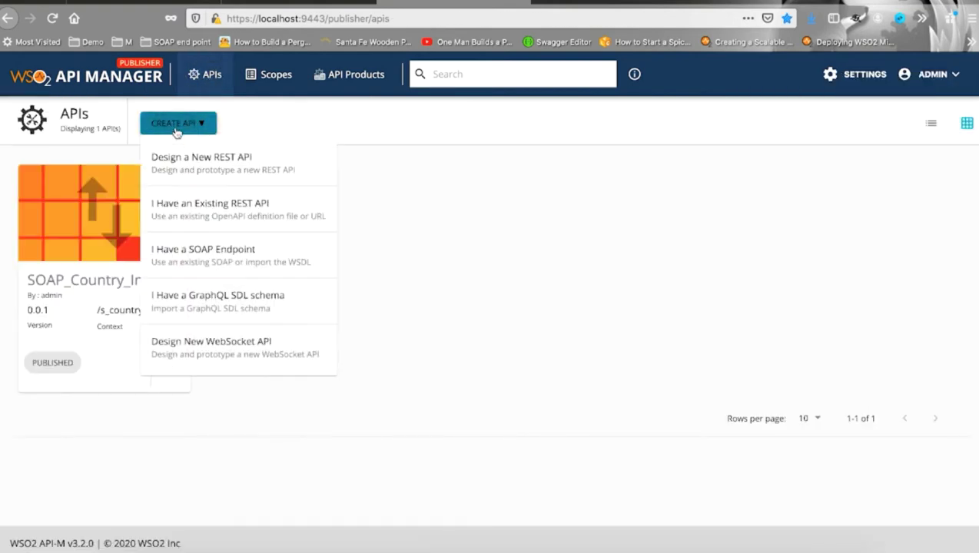
pyautogui.click(207, 253)
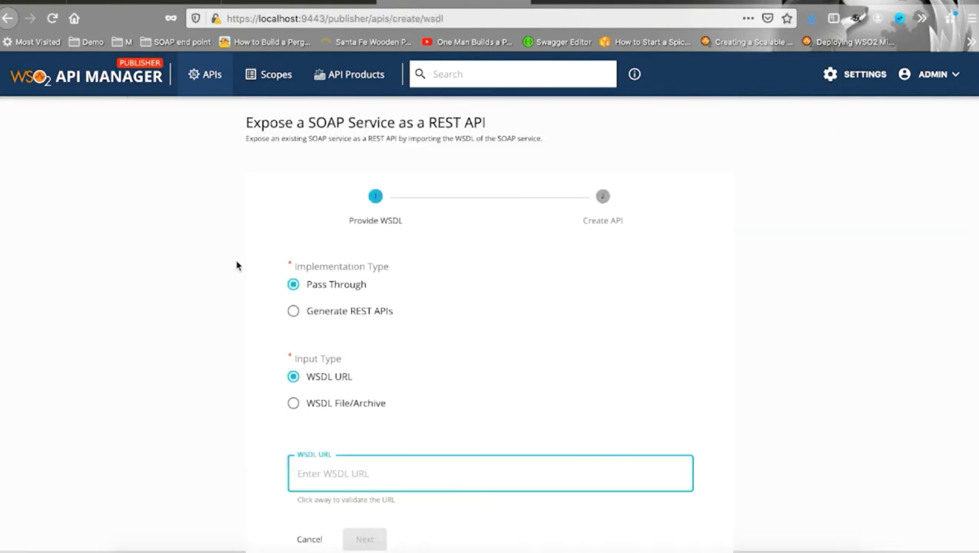
pyautogui.click(295, 313)
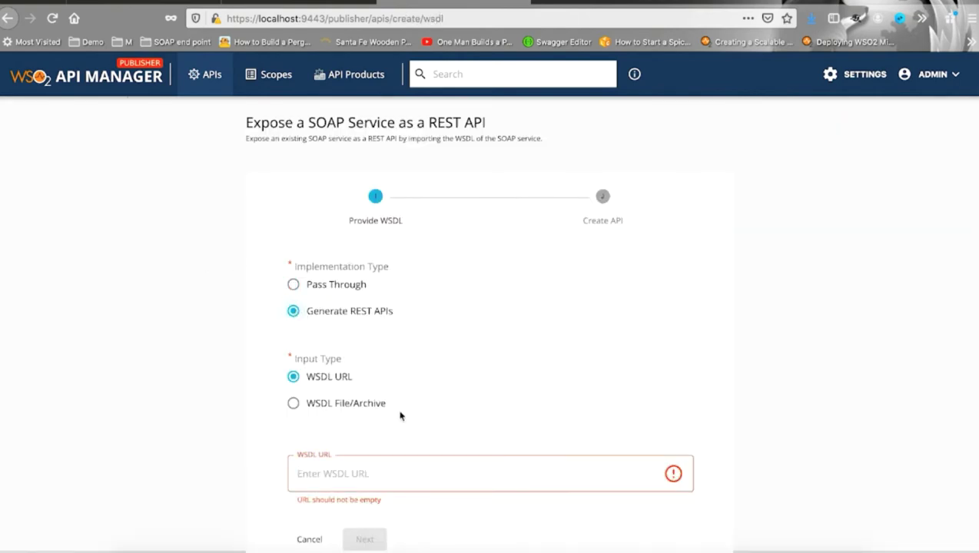
pyautogui.click(382, 474)
pyautogui.write('webservices.oorsprong.org/websamples.countryinfo/CountryInfoService.wso?wsdl')
pyautogui.scroll(-1, 382, 474)
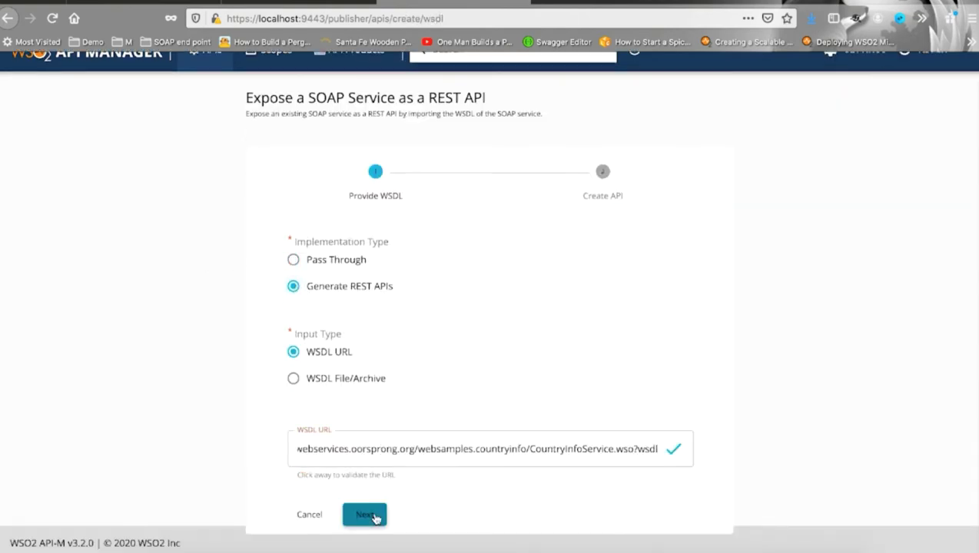
pyautogui.click(368, 516)
# Name it REST_Country_Inof, with context r_county, version 0.0.1 and the WSDL as endpoint
pyautogui.write('REST')
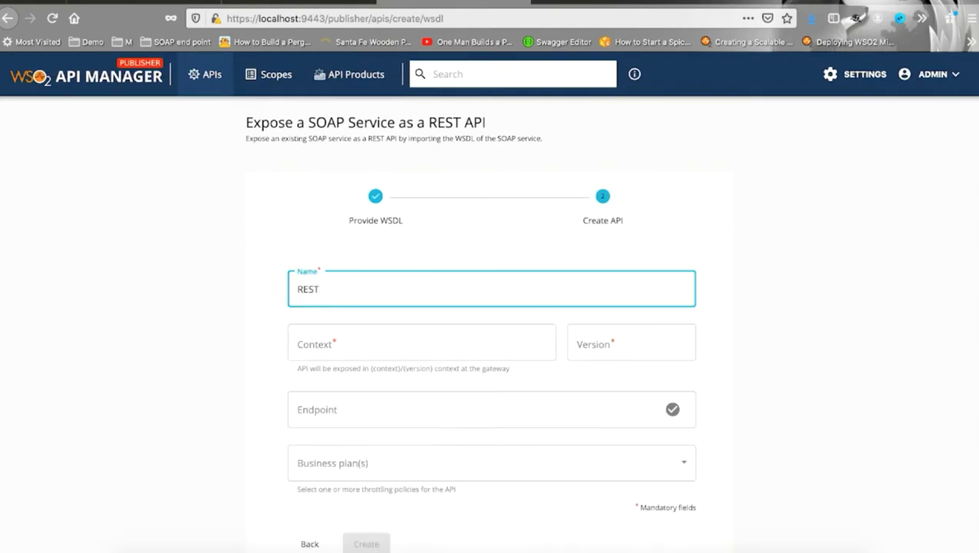
pyautogui.write('_Country_Inof')
pyautogui.click(382, 334)
pyautogui.write('r_county')
pyautogui.click(612, 345)
pyautogui.write('0.0.1')
pyautogui.click(498, 409)
pyautogui.write('http://webservices.oorsprong.org/websamples.countryinfo/CountryInfoService.wso?wsdl')
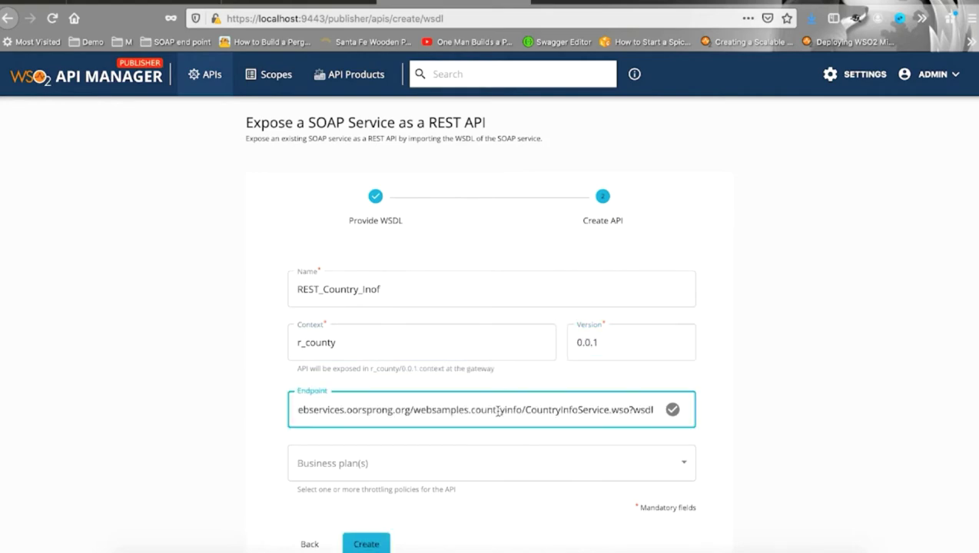
# Choose the Unlimited plan, create and publish REST_Country_Inof, then enter the developer portal address
pyautogui.click(684, 461)
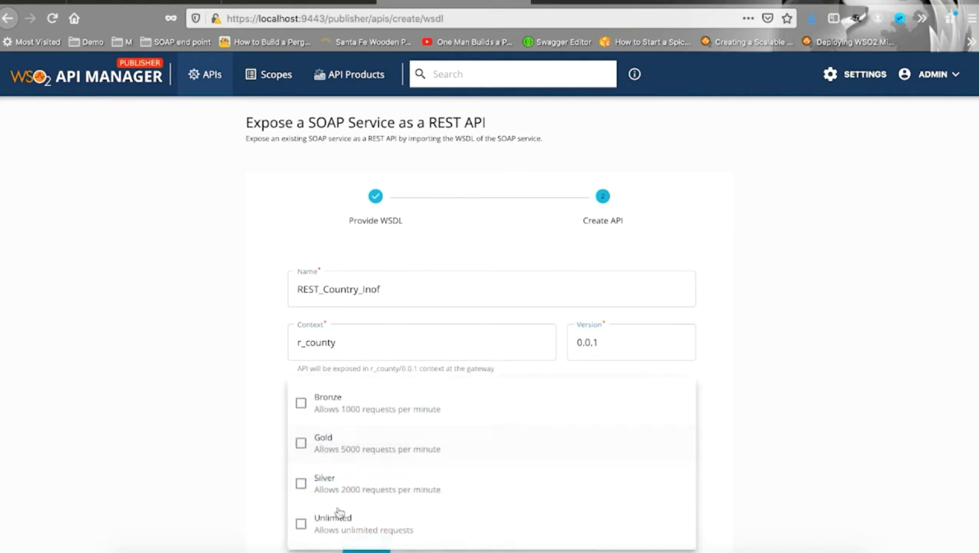
pyautogui.click(307, 523)
pyautogui.click(384, 538)
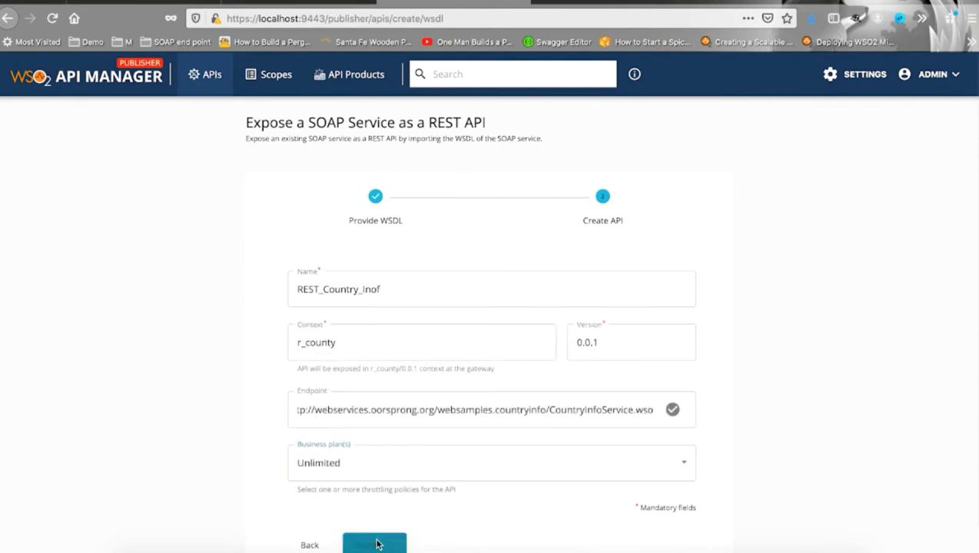
pyautogui.click(367, 544)
pyautogui.click(765, 255)
pyautogui.click(213, 74)
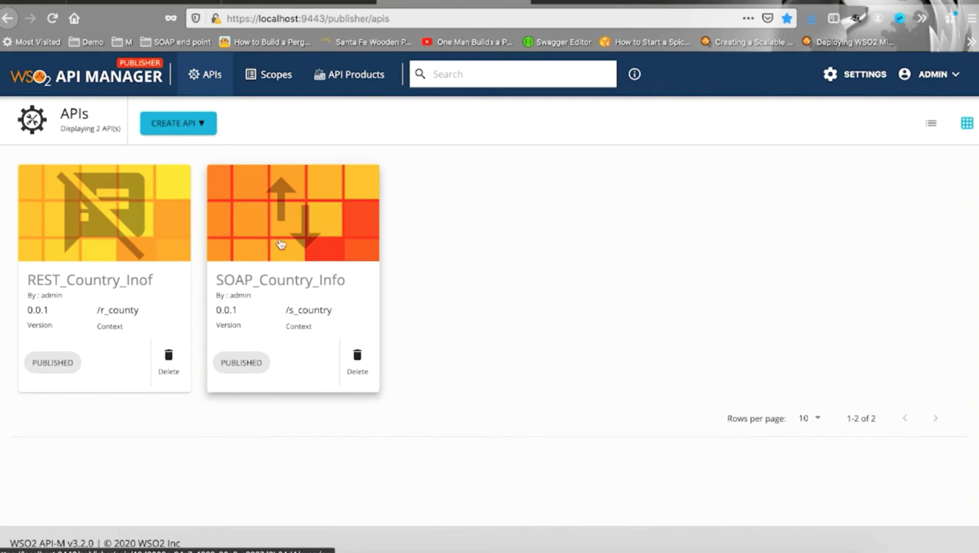
pyautogui.click(502, 17)
pyautogui.write('https://localhost:9443/devportal/')
# Load the /devportal Developer Portal and show its Applications list
pyautogui.press('Return')
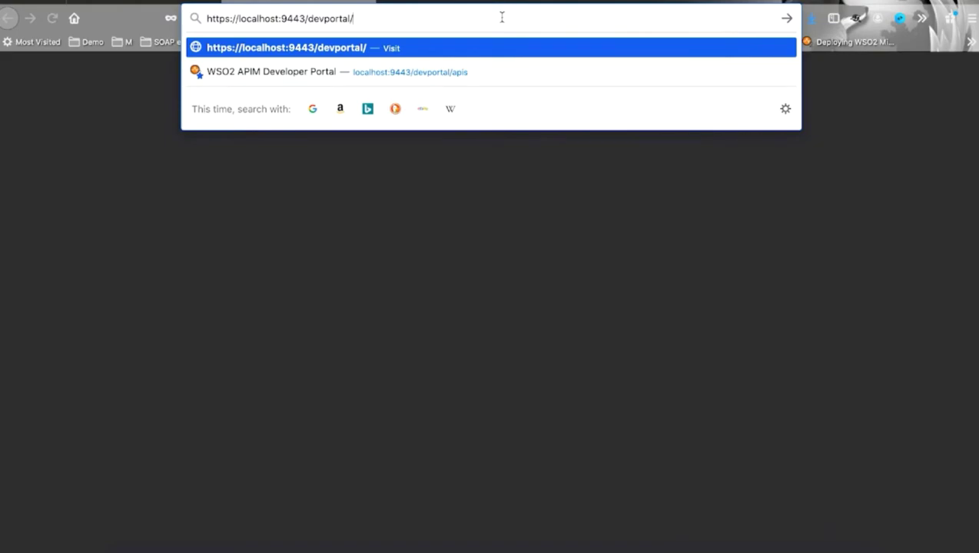
pyautogui.press('Return')
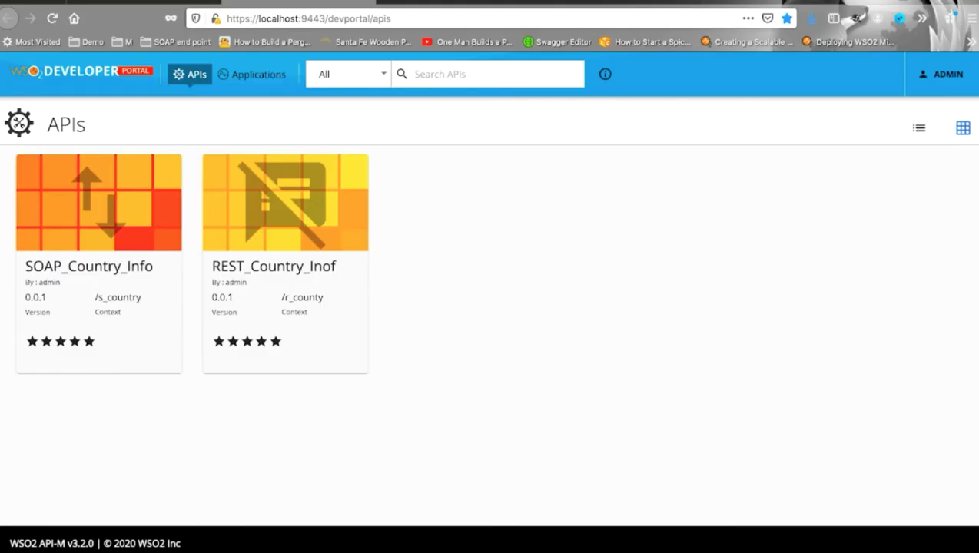
pyautogui.click(261, 77)
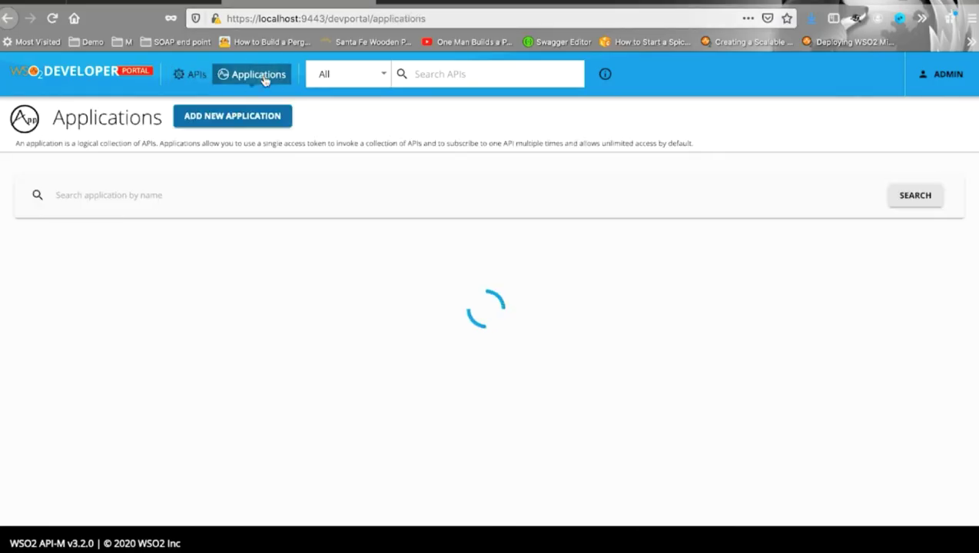
# Create an application named Internal with an Unlimited per-token quota
pyautogui.click(259, 121)
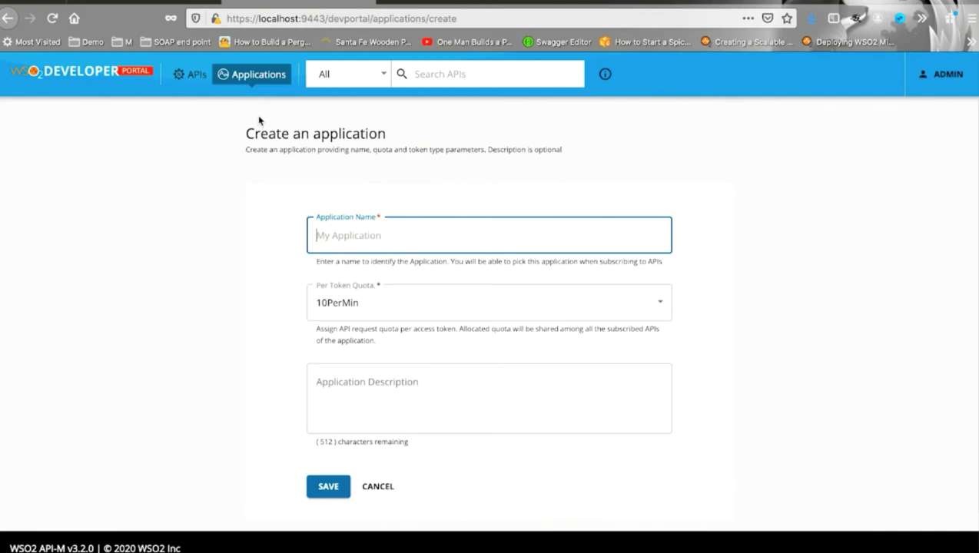
pyautogui.write('Internal')
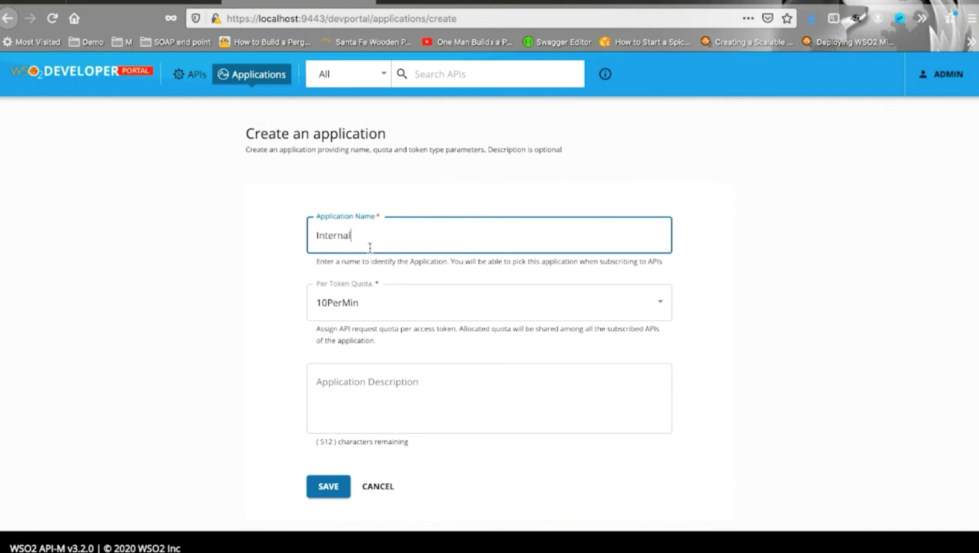
pyautogui.click(654, 304)
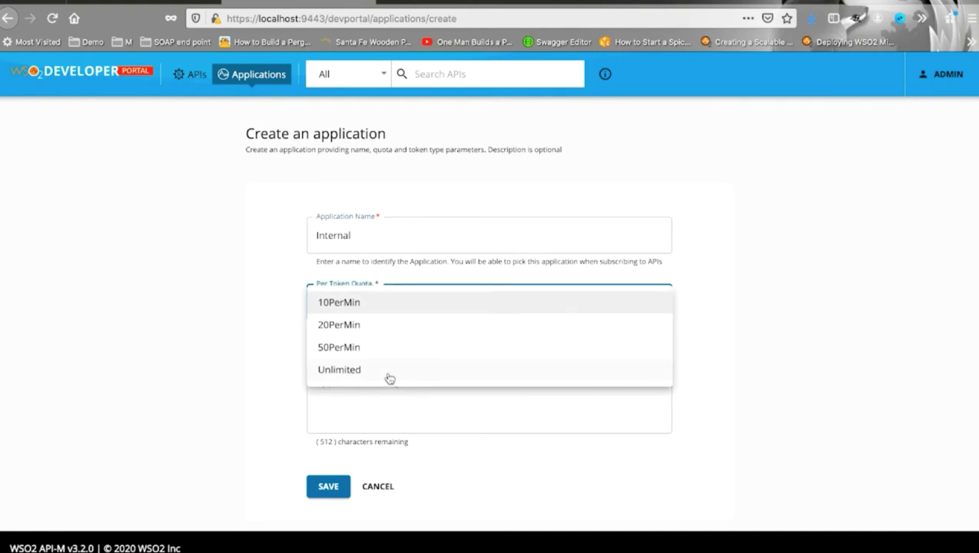
pyautogui.click(389, 374)
pyautogui.click(328, 485)
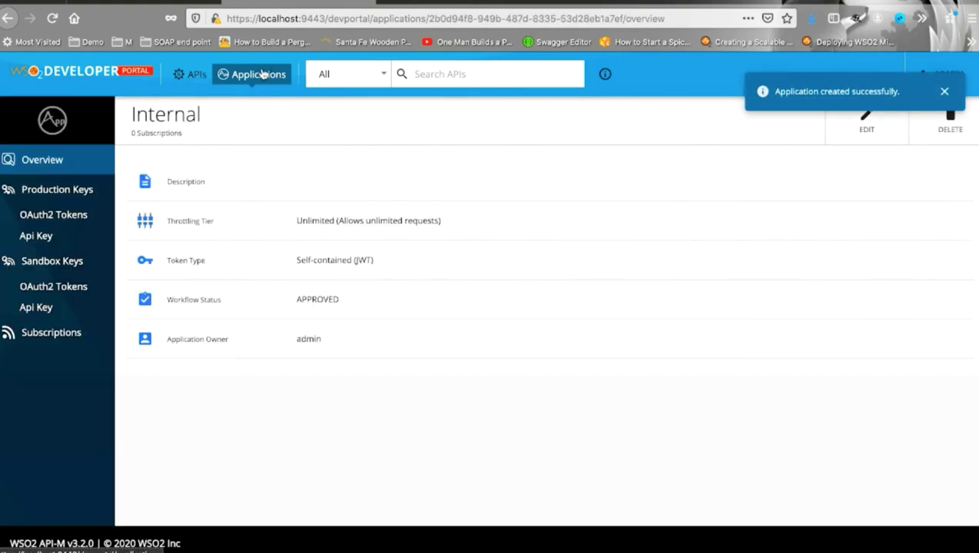
pyautogui.click(261, 75)
# Create an application named External and bring up its Subscribe APIs dialog
pyautogui.click(234, 116)
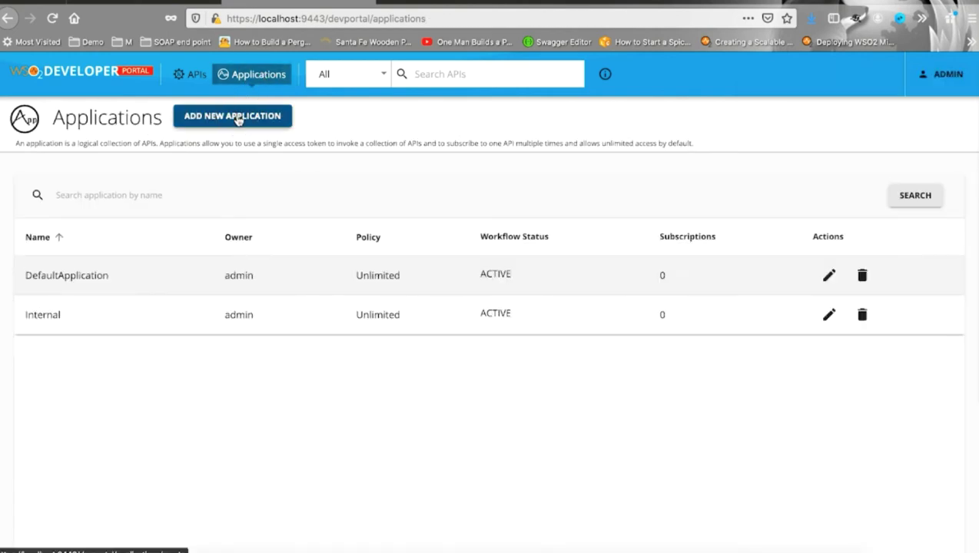
pyautogui.write('External')
pyautogui.press('Return')
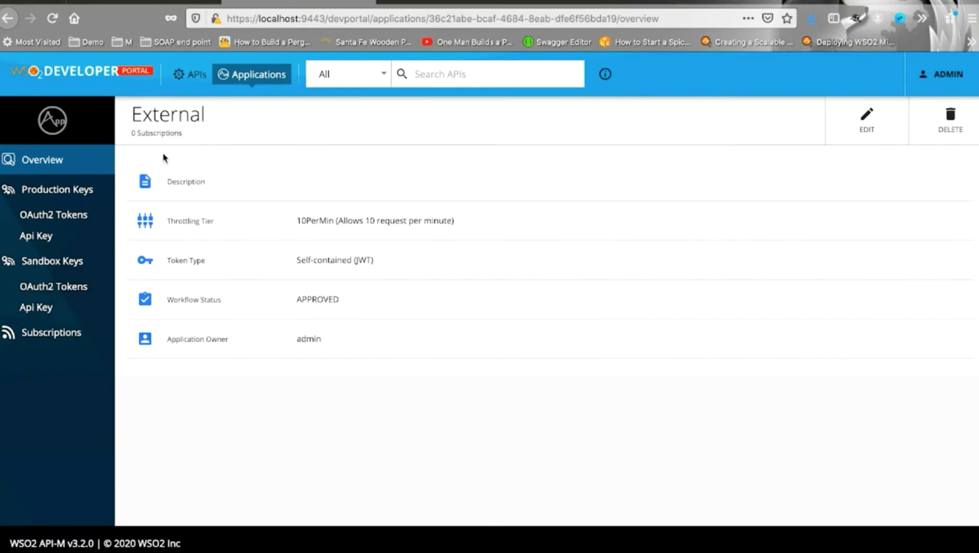
pyautogui.click(74, 335)
pyautogui.click(376, 175)
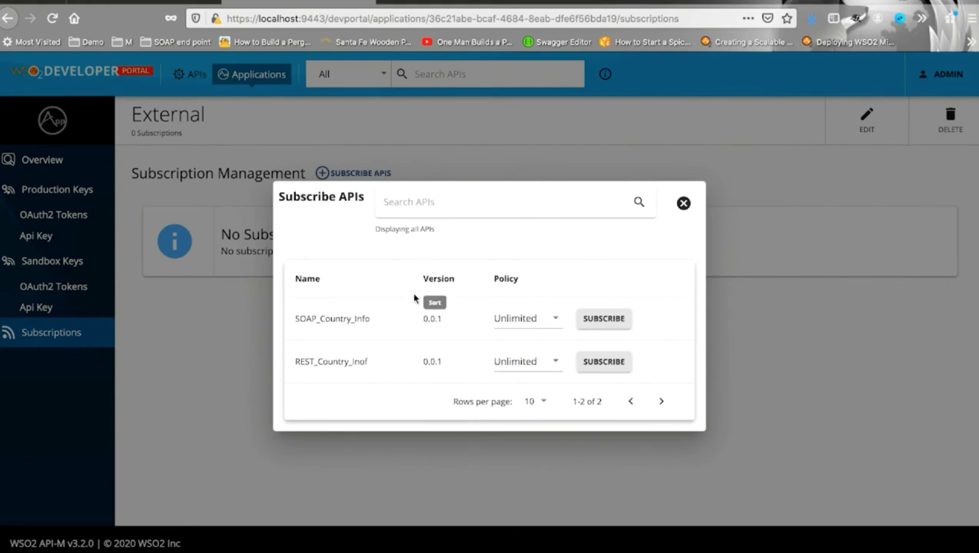
# Subscribe External to both SOAP_Country_Info and REST_Country_Inof
pyautogui.click(598, 321)
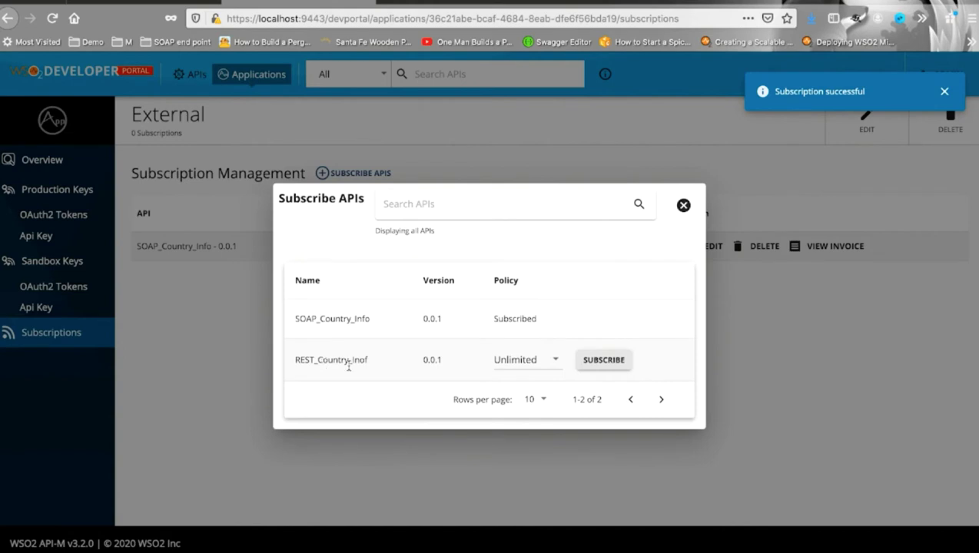
pyautogui.click(604, 360)
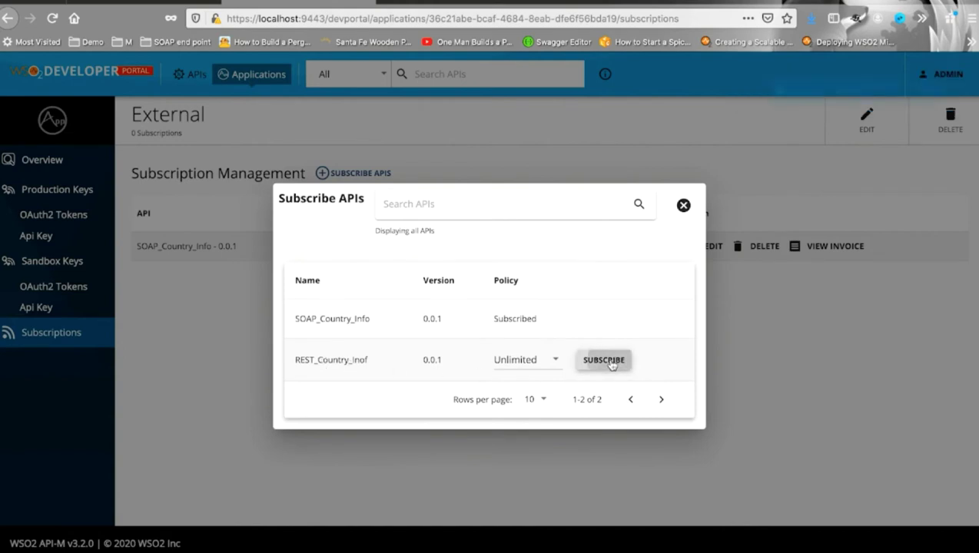
pyautogui.click(682, 205)
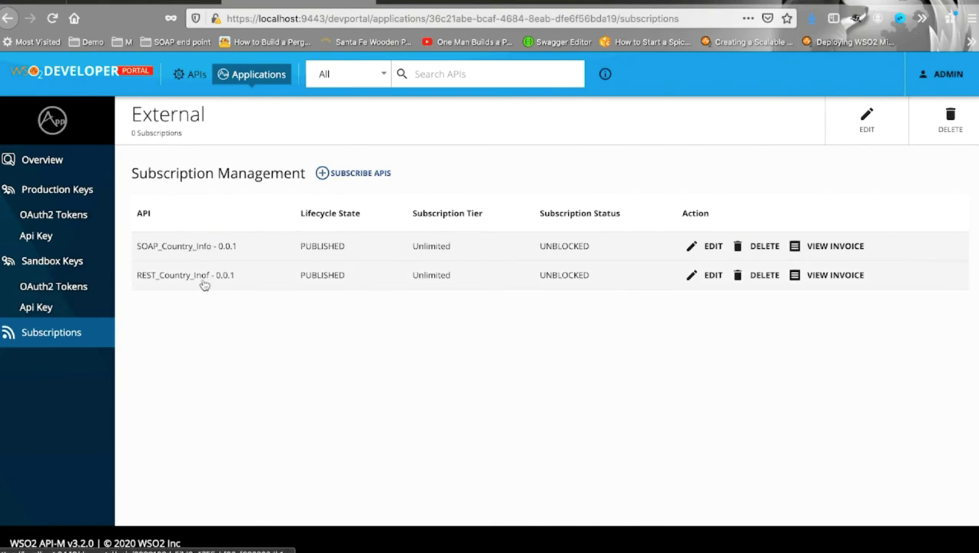
# Generate External's production OAuth2 keys and copy the access token
pyautogui.click(67, 216)
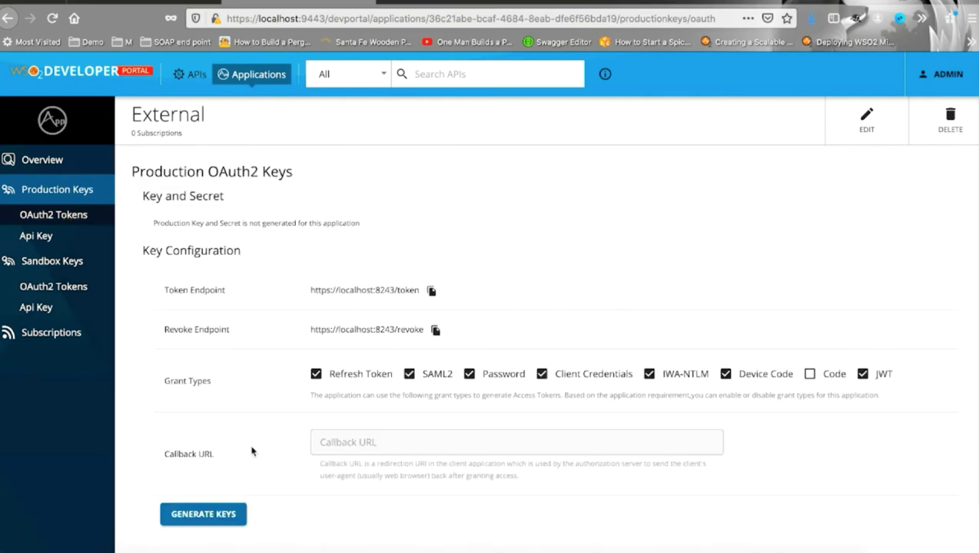
pyautogui.click(220, 515)
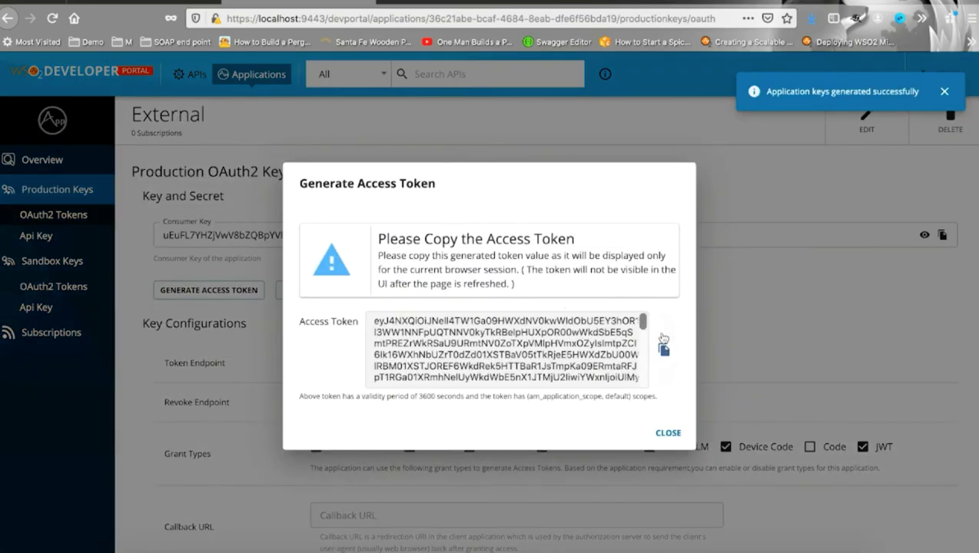
pyautogui.click(664, 350)
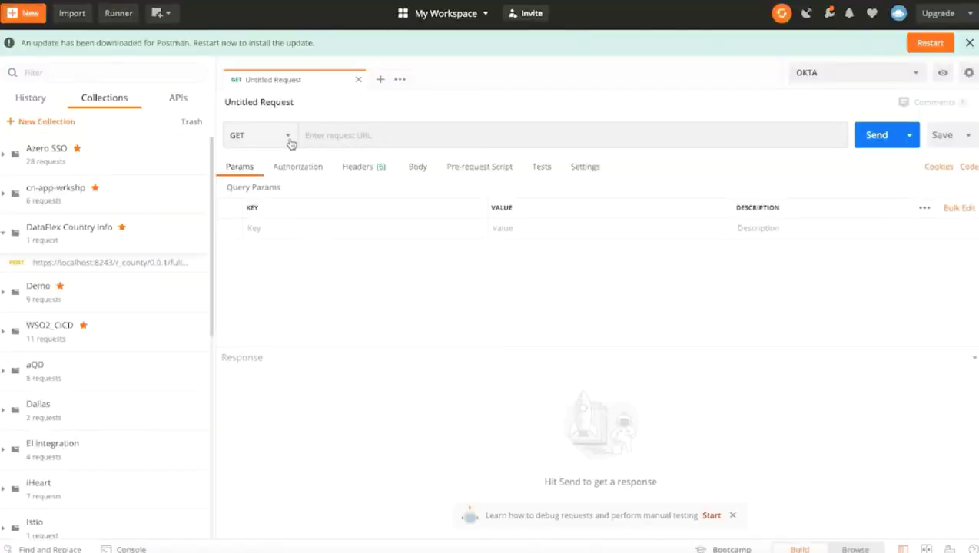
# Make the Postman request a POST with Bearer Token authorization using the copied access token
pyautogui.click(289, 140)
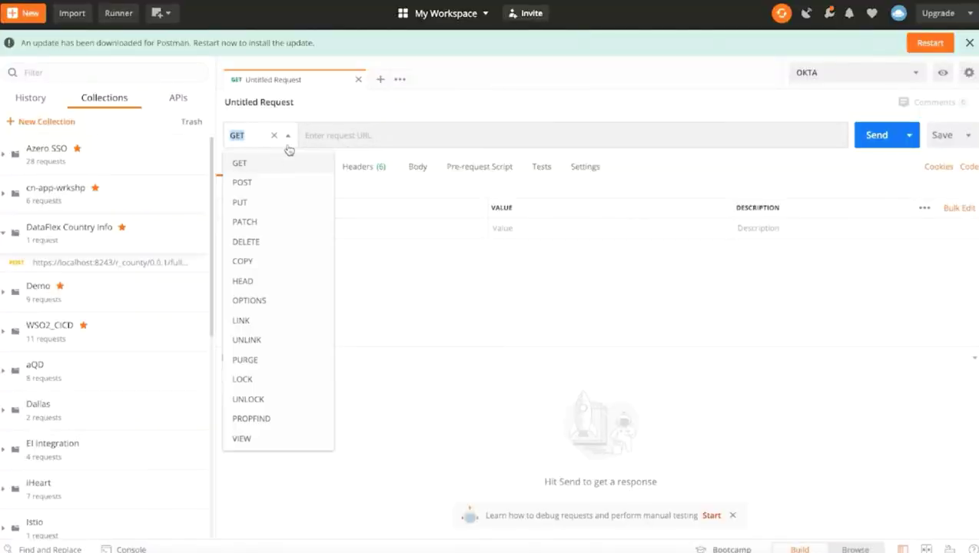
pyautogui.click(264, 183)
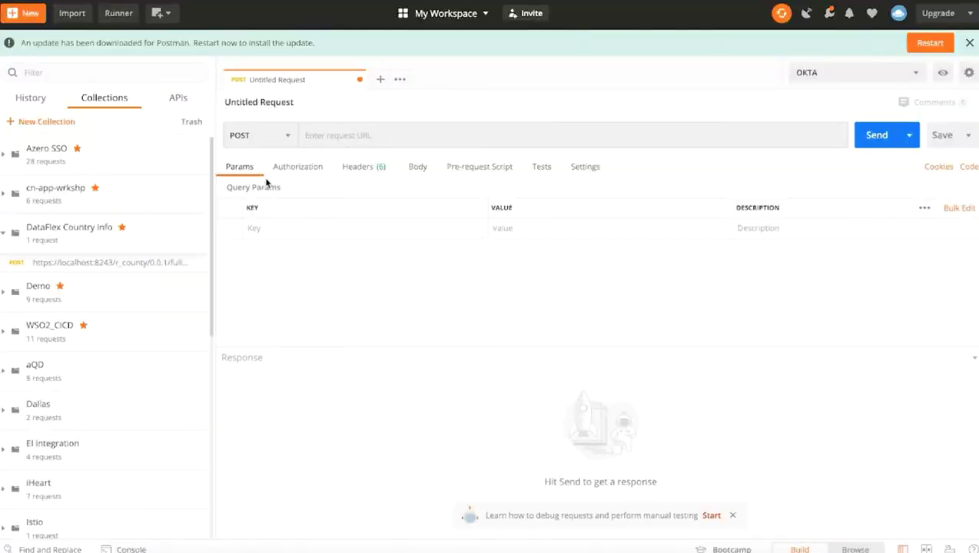
pyautogui.click(315, 172)
pyautogui.click(406, 213)
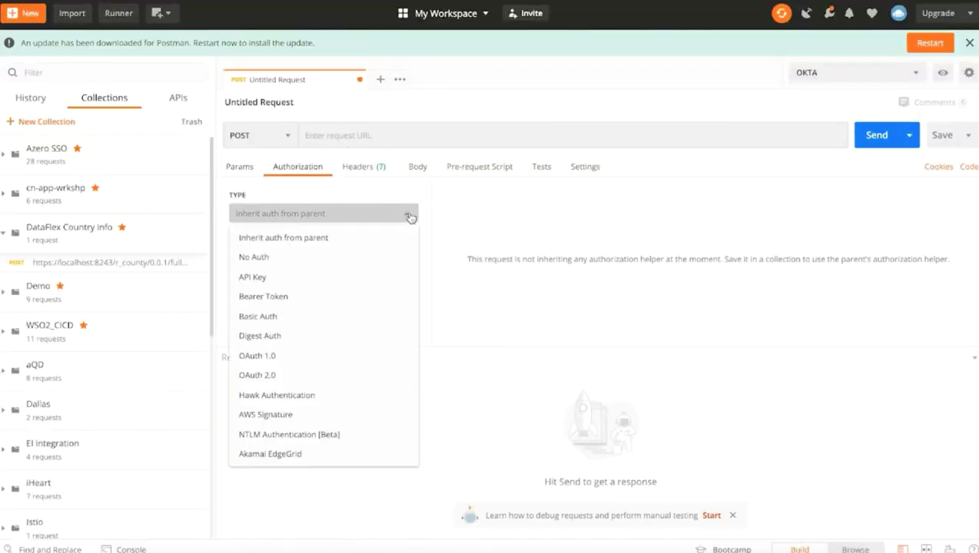
pyautogui.click(284, 296)
pyautogui.hotkey('ctrl', 'v')
pyautogui.hotkey('ctrl', 'a')
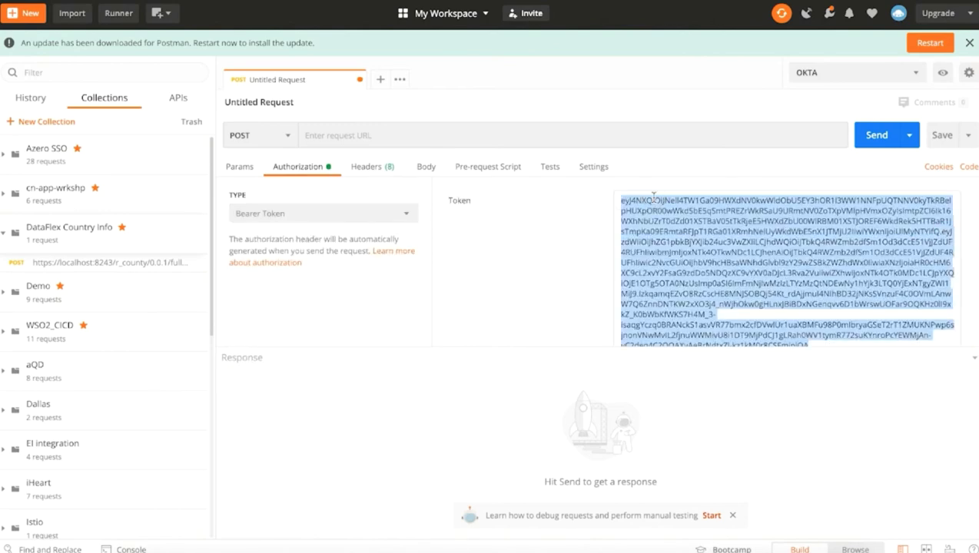
pyautogui.press('BackSpace')
pyautogui.hotkey('ctrl', 'v')
pyautogui.click(338, 135)
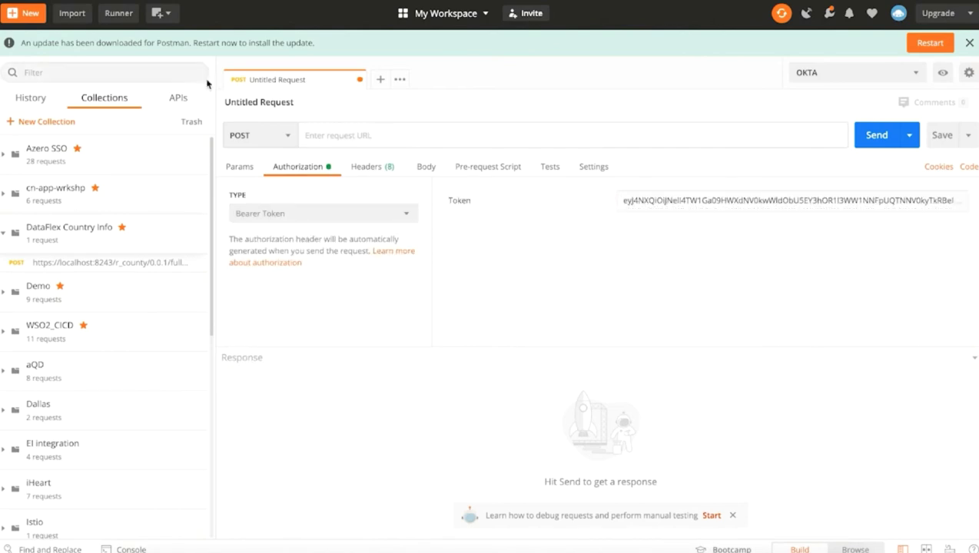
pyautogui.hotkey('ctrl', 'v')
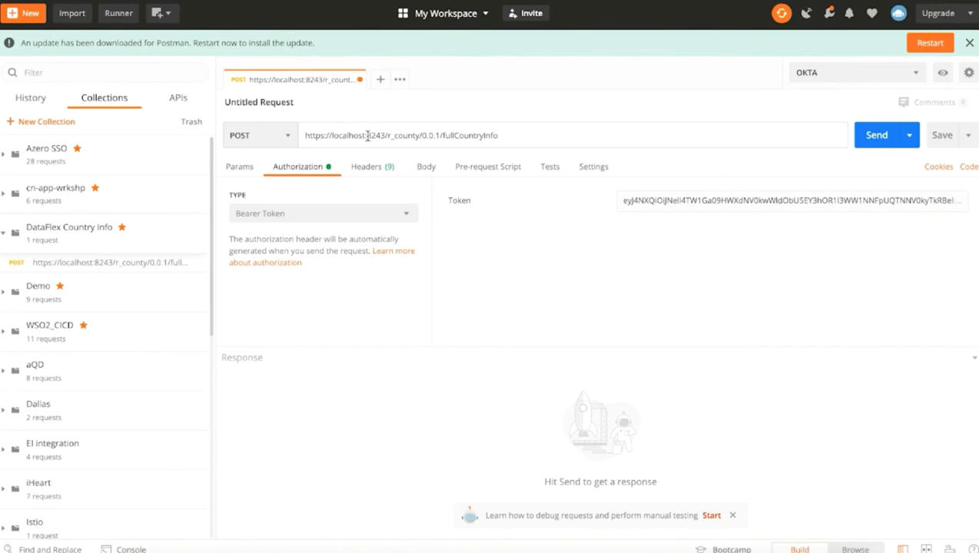
pyautogui.moveTo(368, 135); pyautogui.dragTo(385, 135)
pyautogui.moveTo(386, 136); pyautogui.dragTo(498, 136)
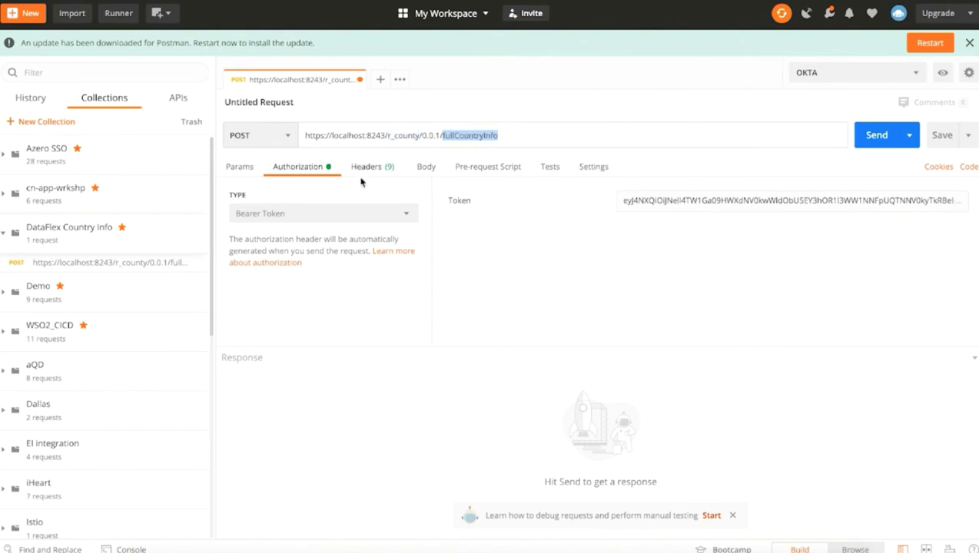
# Give the request a raw FullCountryInfo JSON body with country code US
pyautogui.click(425, 171)
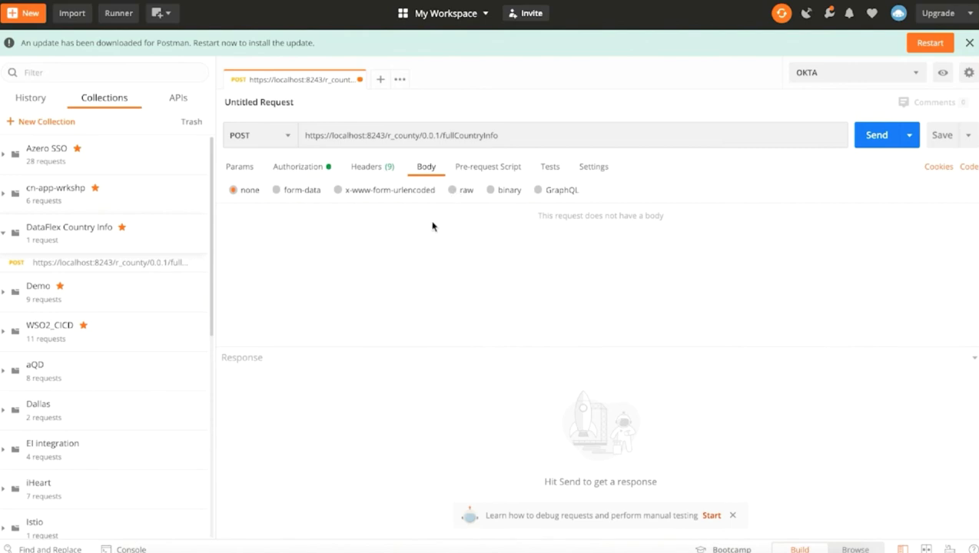
pyautogui.click(451, 190)
pyautogui.hotkey('ctrl', 'v')
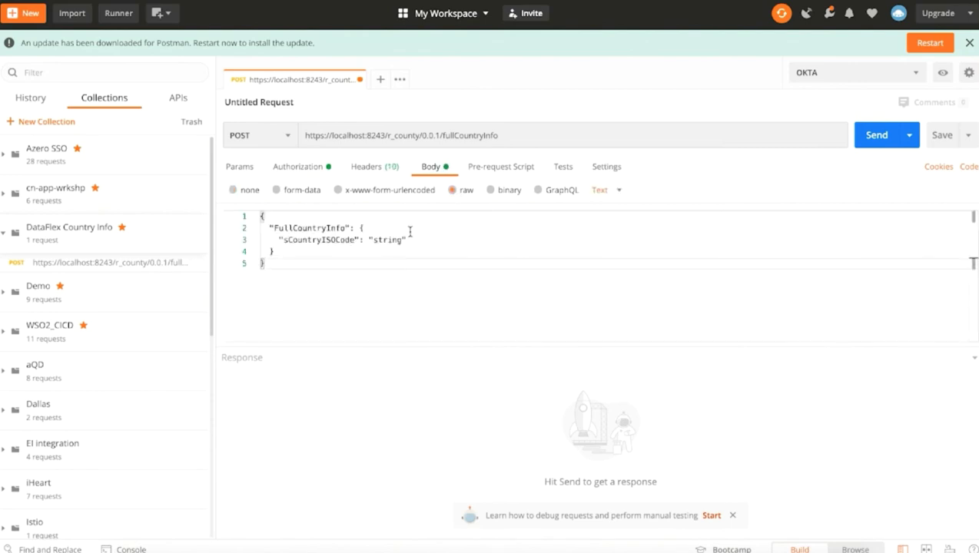
pyautogui.doubleClick(384, 240)
pyautogui.write('US')
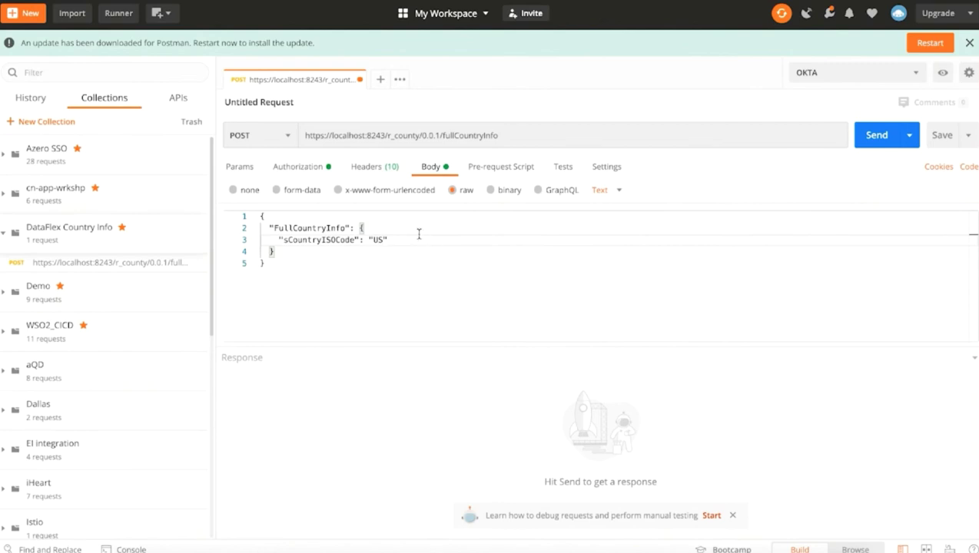
# Add a Content-Type: application/json header and send the request
pyautogui.click(374, 166)
pyautogui.write('te')
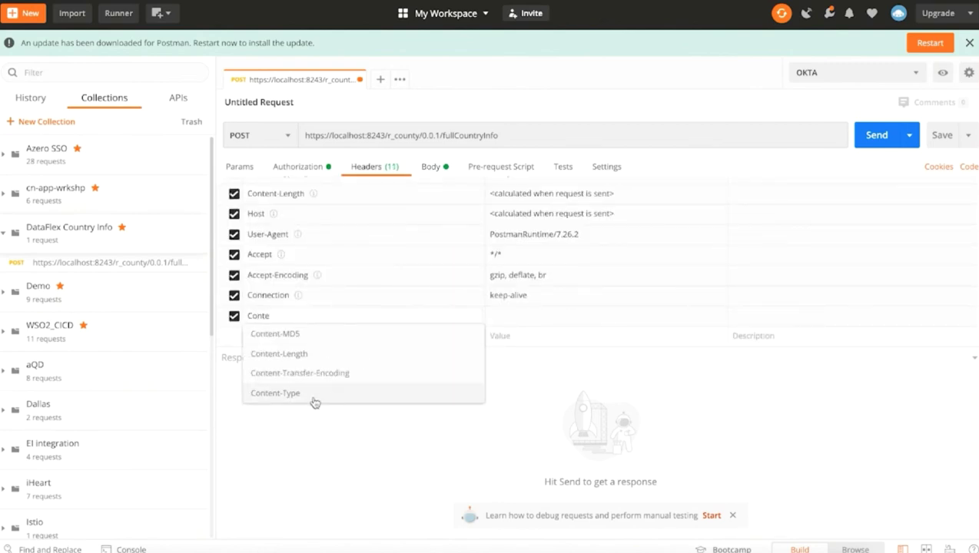
pyautogui.click(312, 394)
pyautogui.click(513, 316)
pyautogui.write('appl')
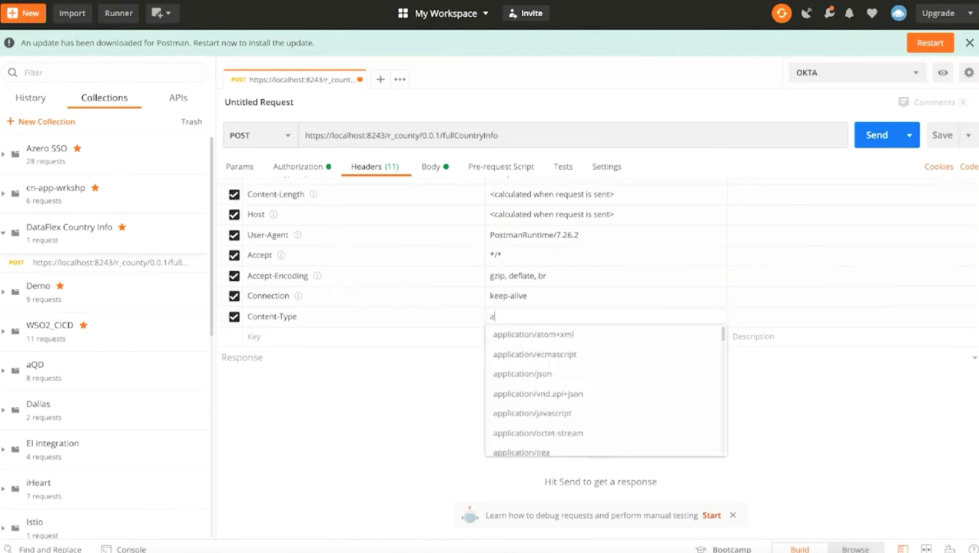
pyautogui.click(524, 374)
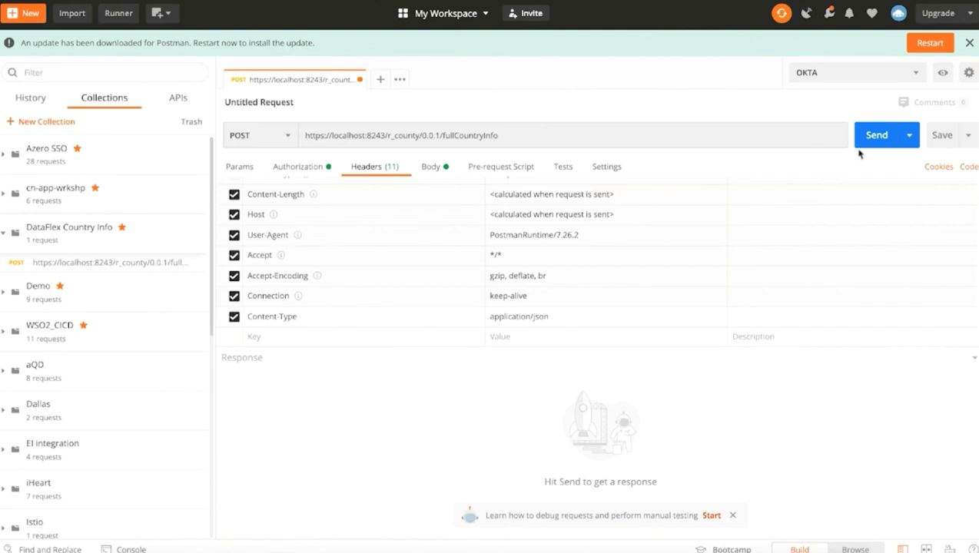
pyautogui.click(880, 136)
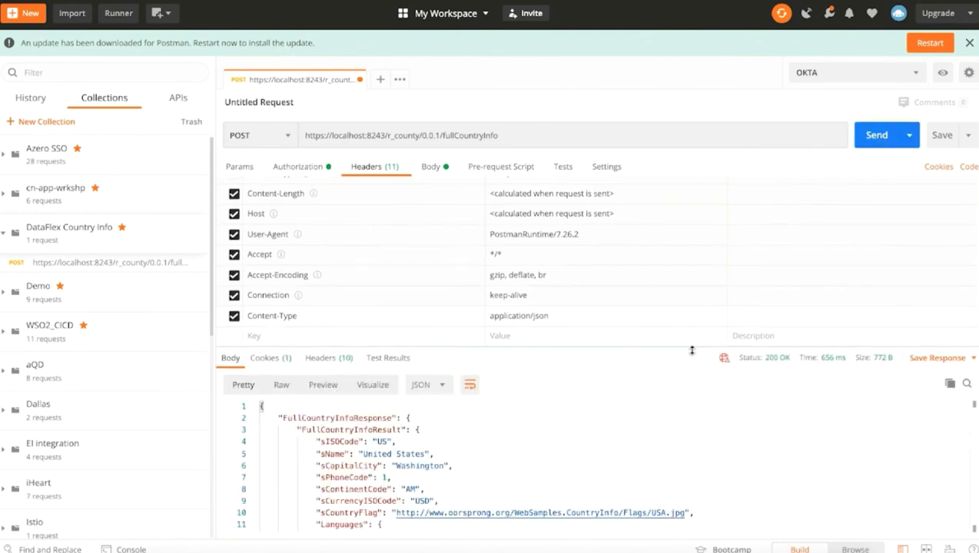
# Review the 200 OK United States response, then resend until 429 Too Many Requests appears
pyautogui.moveTo(692, 350); pyautogui.dragTo(692, 306)
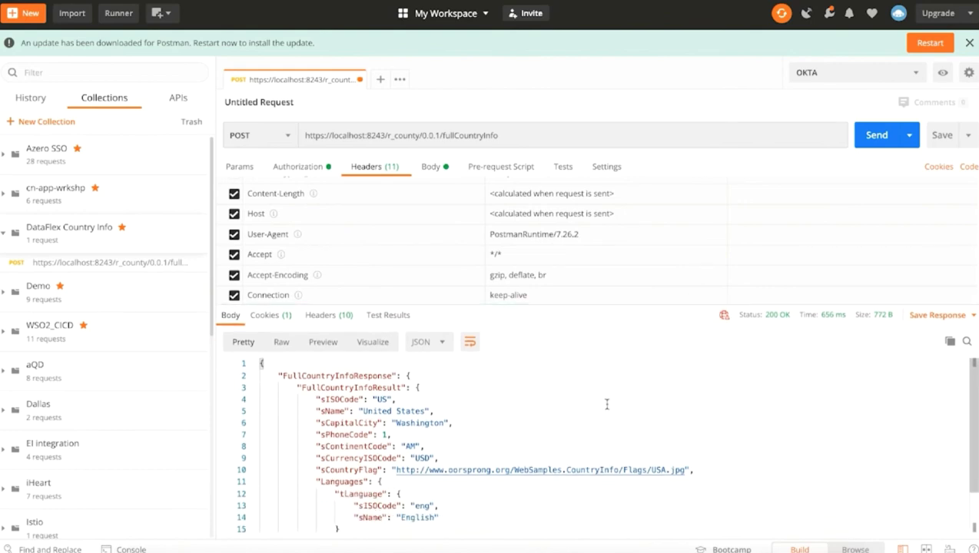
pyautogui.scroll(-2, 606, 404)
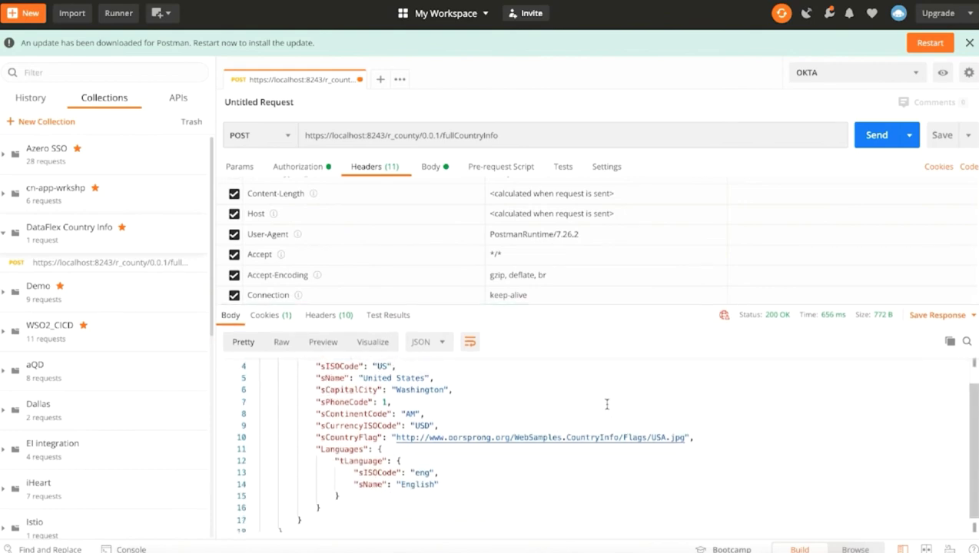
pyautogui.scroll(1, 606, 403)
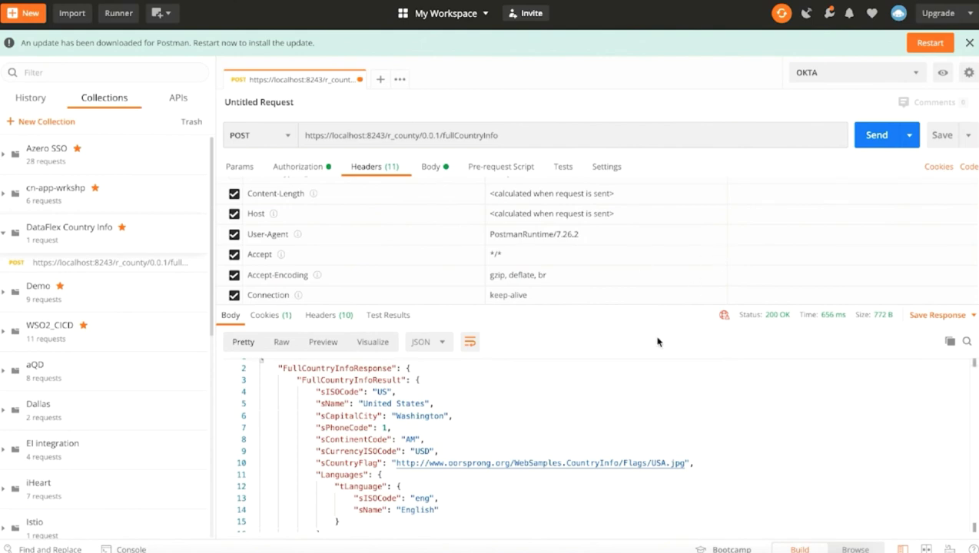
pyautogui.click(868, 139)
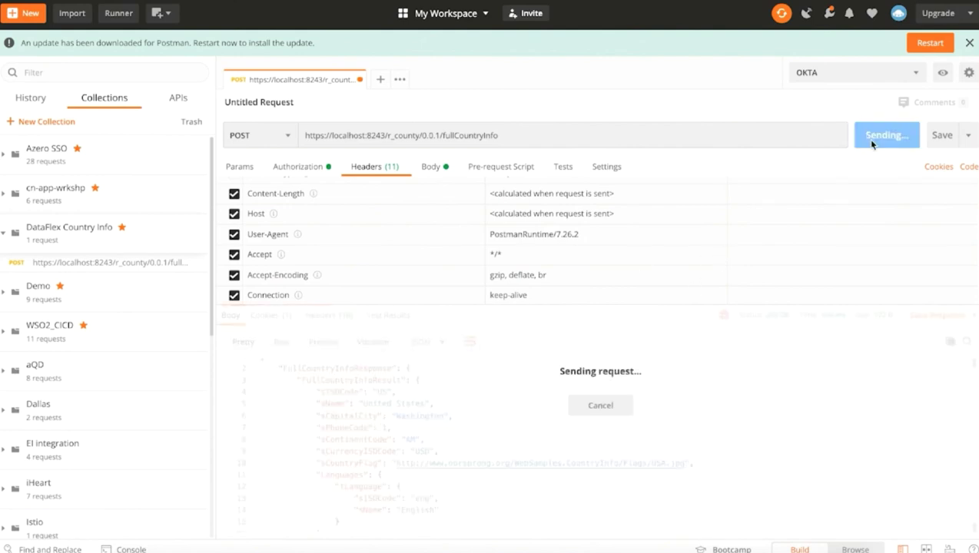
pyautogui.click(871, 143)
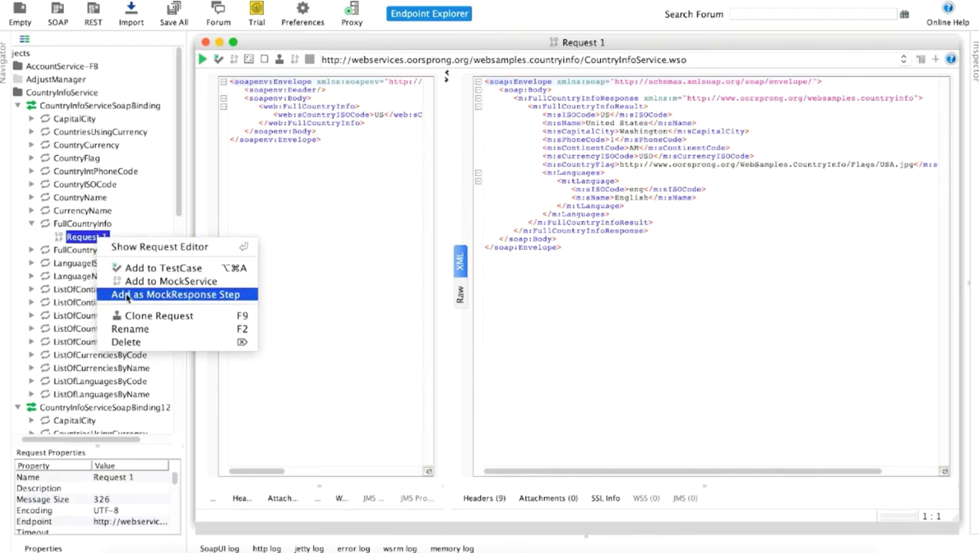
# Clone Request 1 under FullCountryInfo as a new request named SecureCall
pyautogui.click(134, 316)
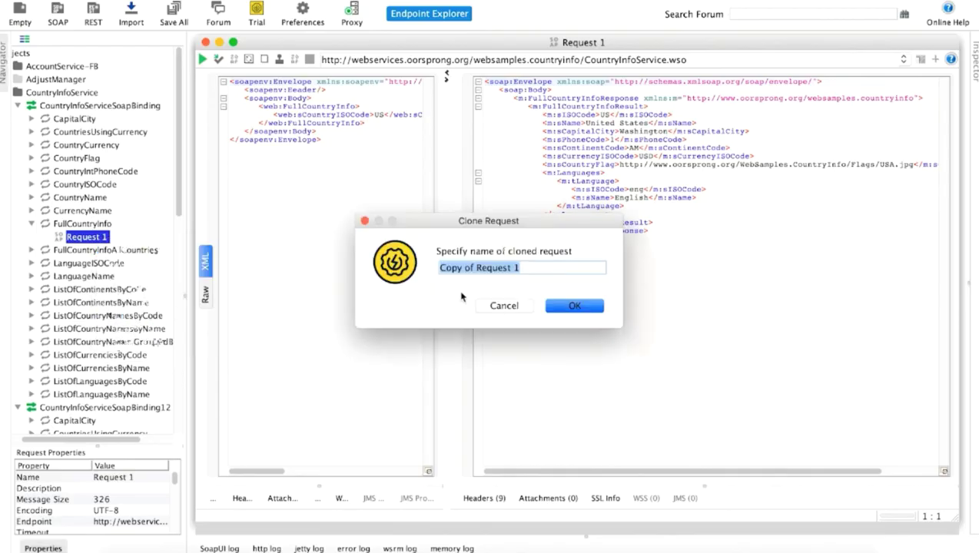
pyautogui.write('SecureCall')
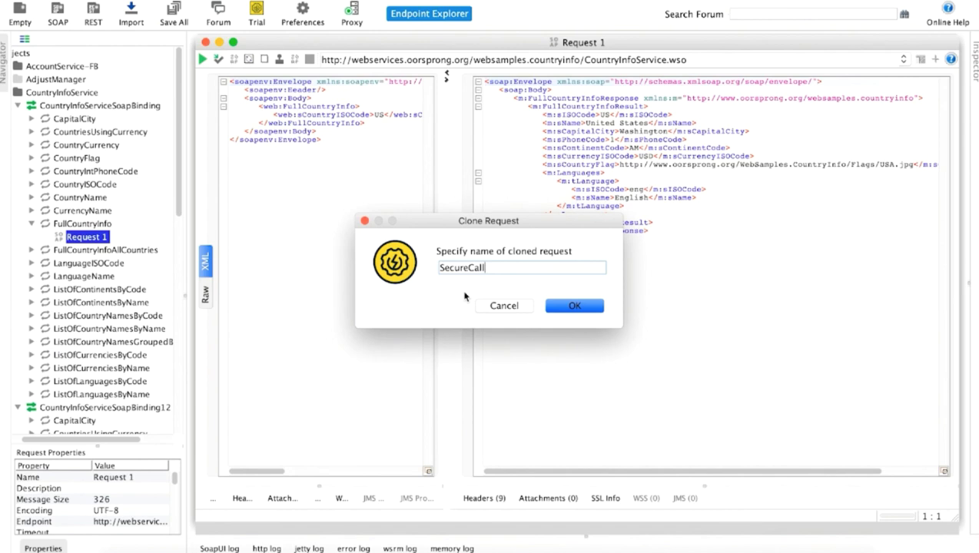
pyautogui.click(573, 305)
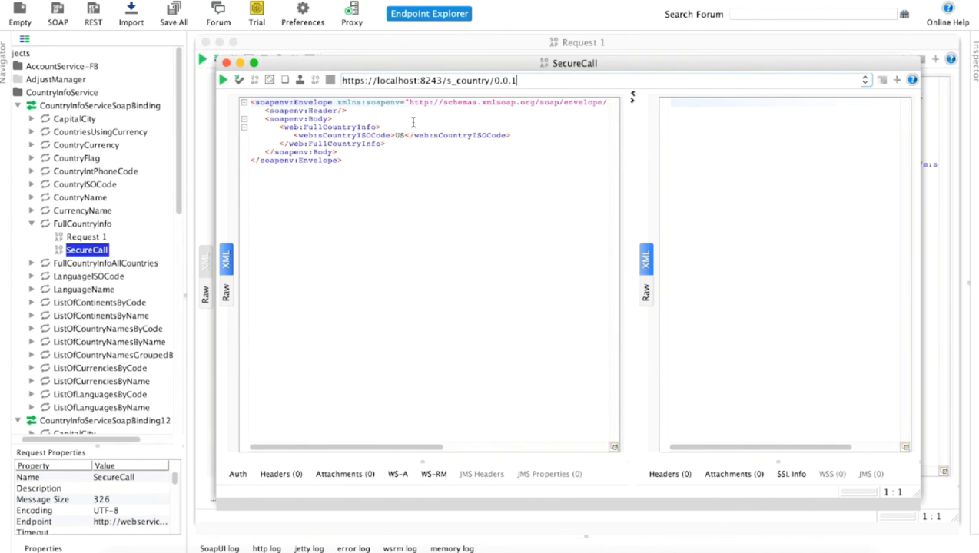
# Run SecureCall without a token and confirm the Authentication Failure / Invalid Credentials response
pyautogui.click(223, 81)
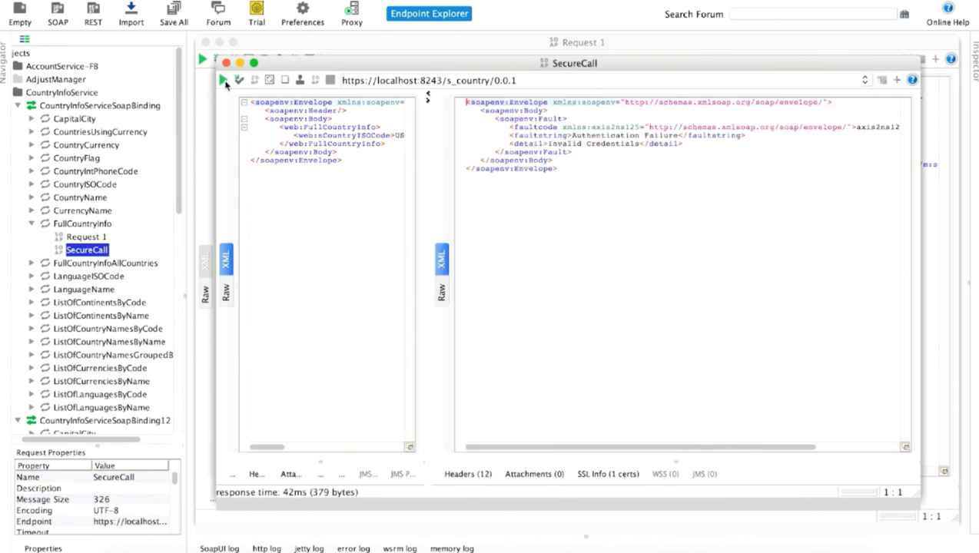
pyautogui.moveTo(572, 135); pyautogui.dragTo(679, 135)
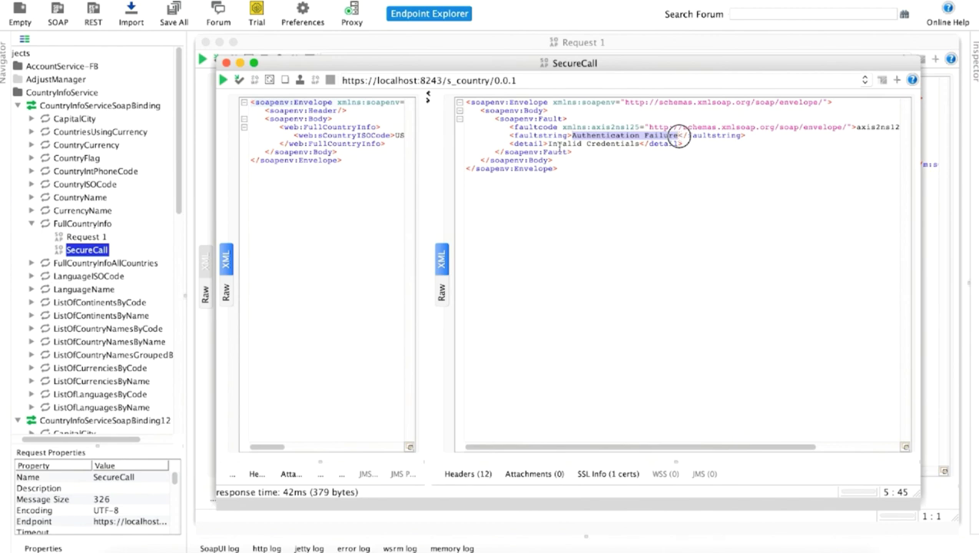
pyautogui.moveTo(548, 143); pyautogui.dragTo(637, 144)
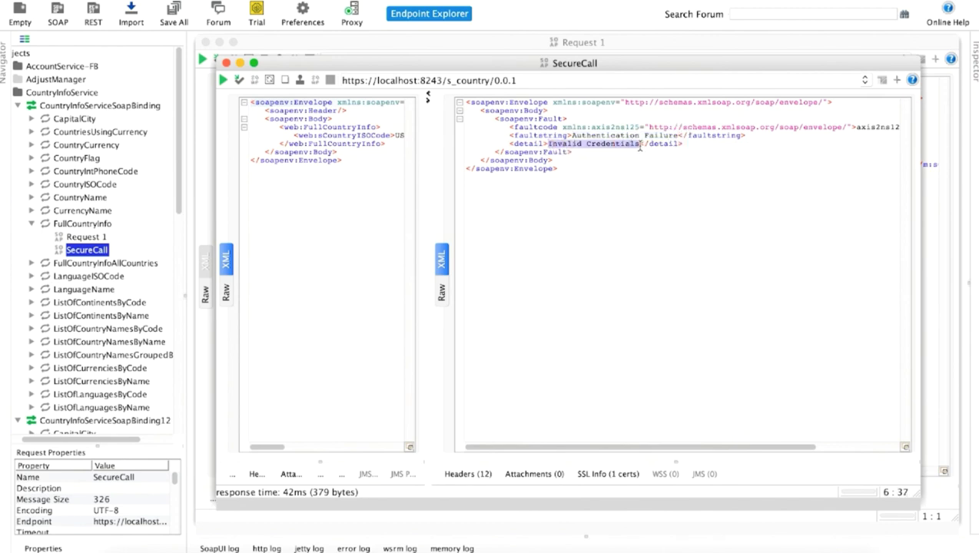
# Add an Authorization header to SecureCall whose value is the pasted Bearer access token
pyautogui.click(256, 474)
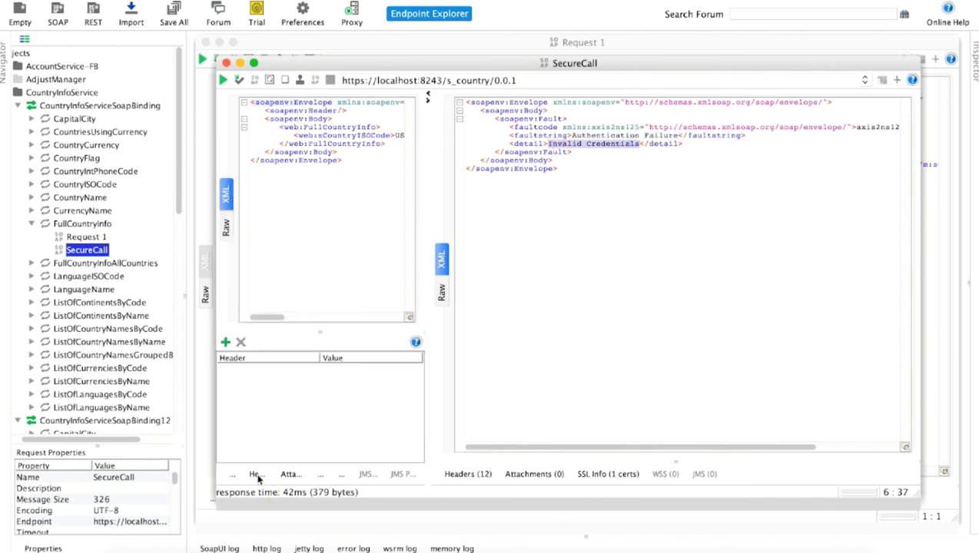
pyautogui.click(225, 343)
pyautogui.write('Authorization')
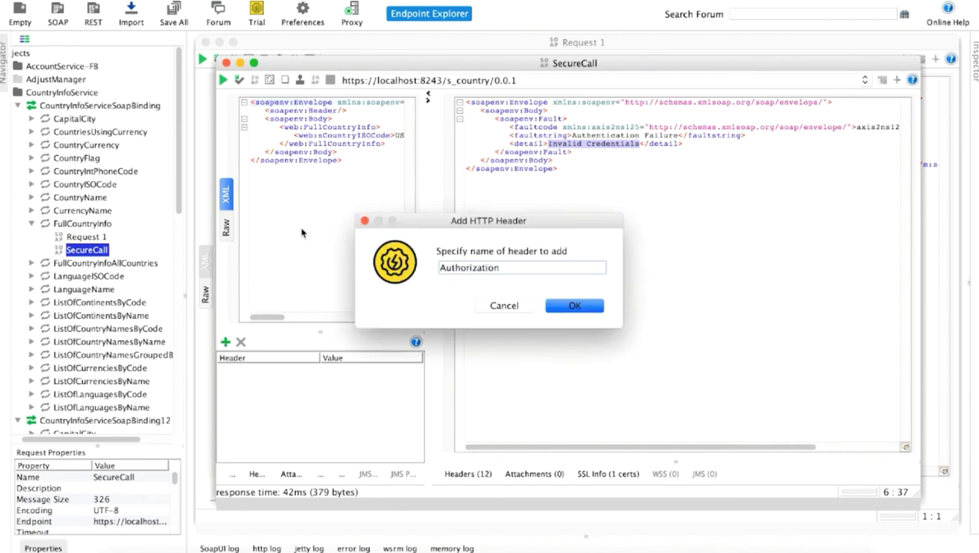
pyautogui.click(575, 307)
pyautogui.doubleClick(353, 370)
pyautogui.hotkey('ctrl', 'v')
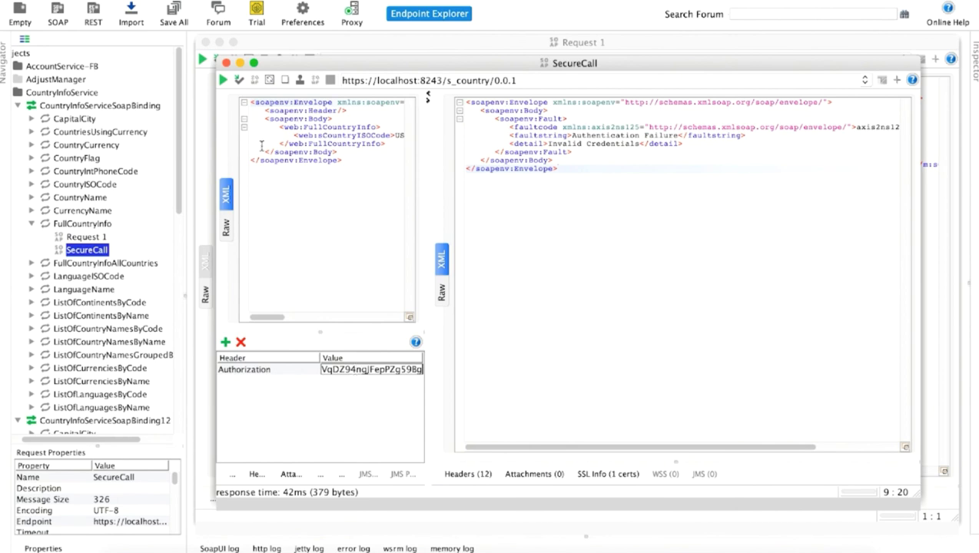
# Resend SecureCall with the token to get the United States country details
pyautogui.click(223, 80)
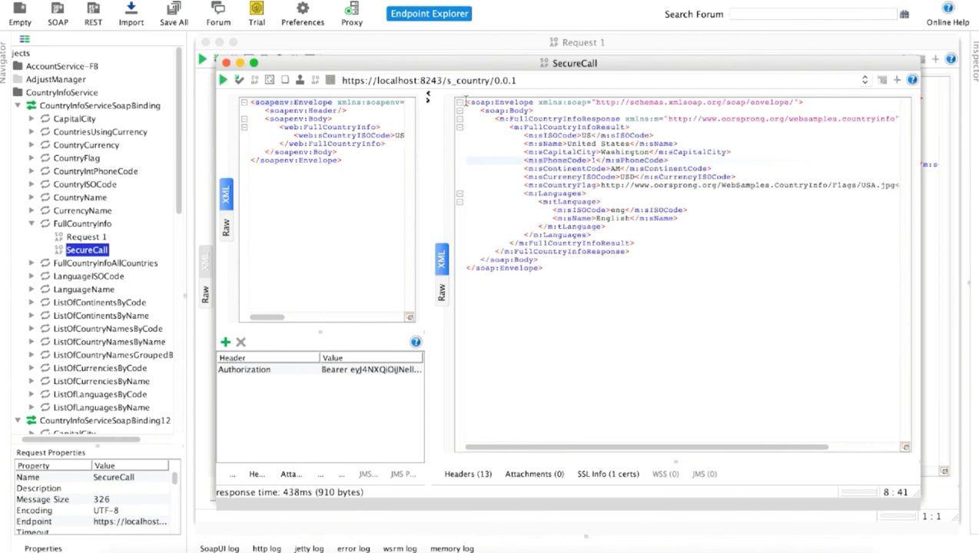
pyautogui.click(224, 80)
pyautogui.click(224, 81)
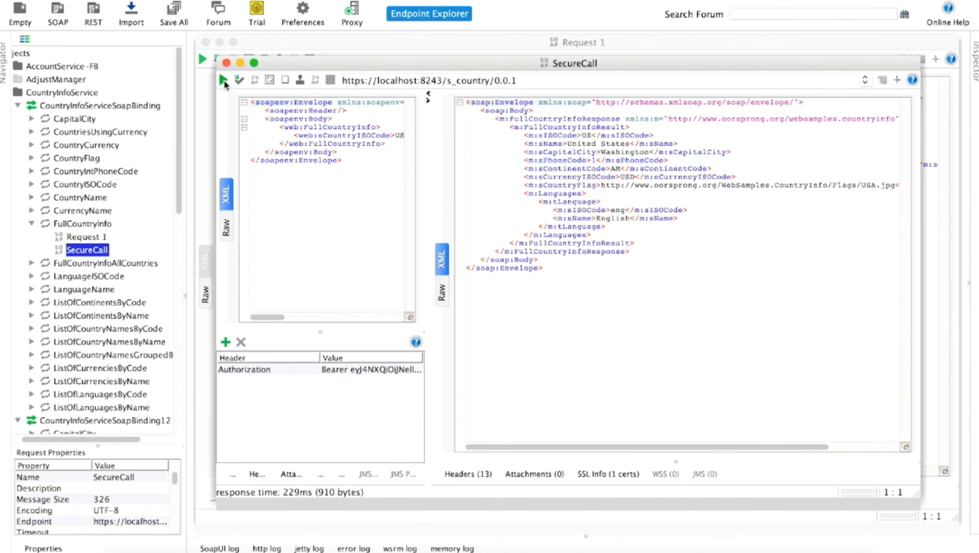